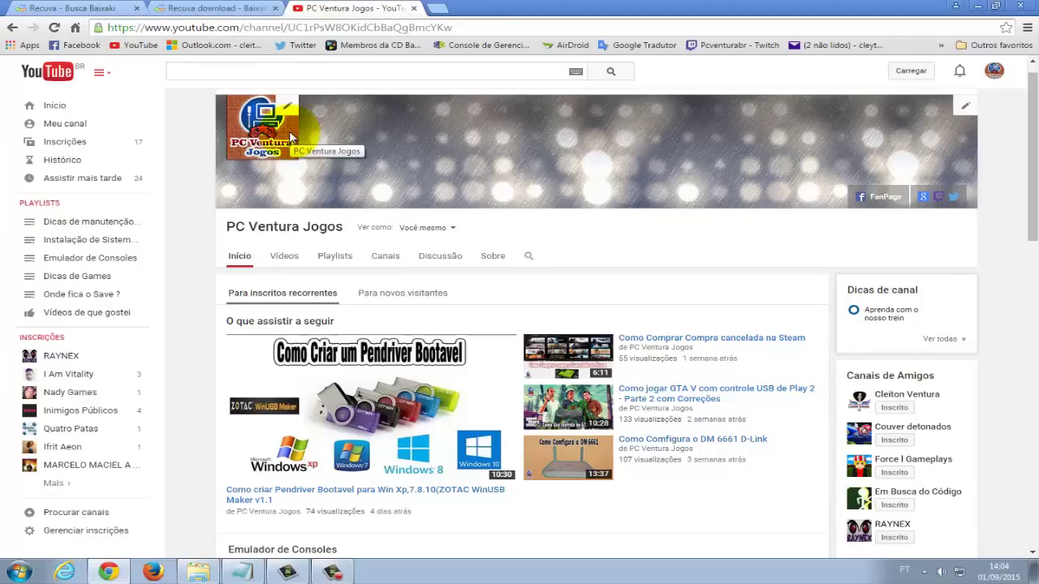
Start the Recuva 1.52.1086 download from its Baixaki page.
left_click(177, 10)
mouse_move(276, 244)
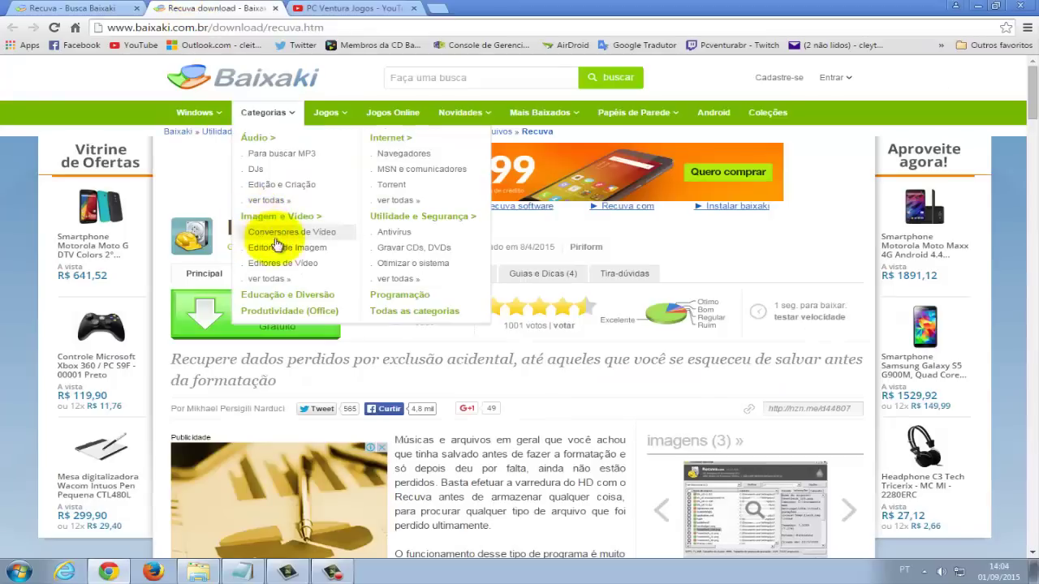
scroll(242, 229, "down", 1)
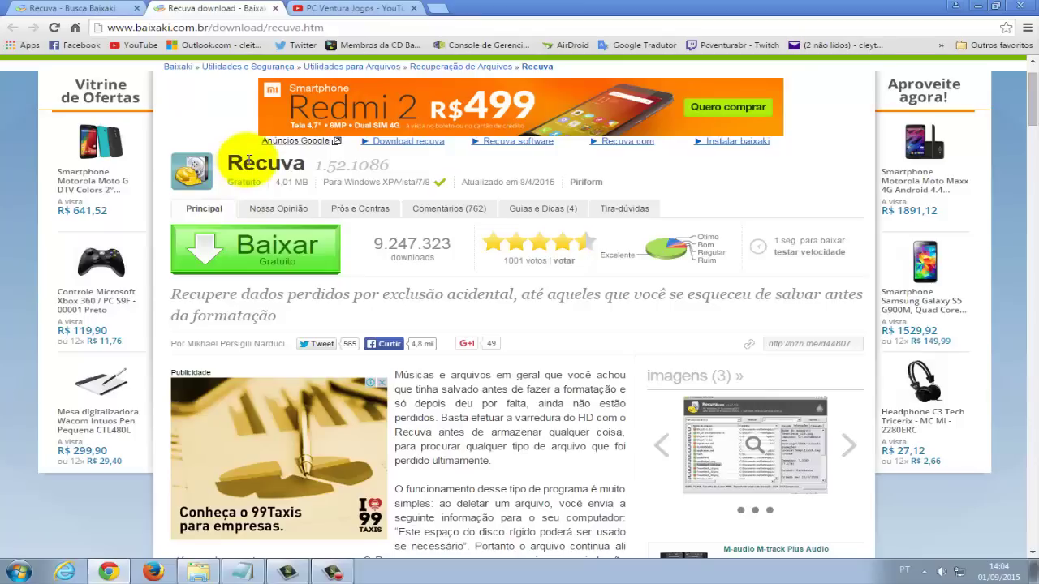
left_click(242, 251)
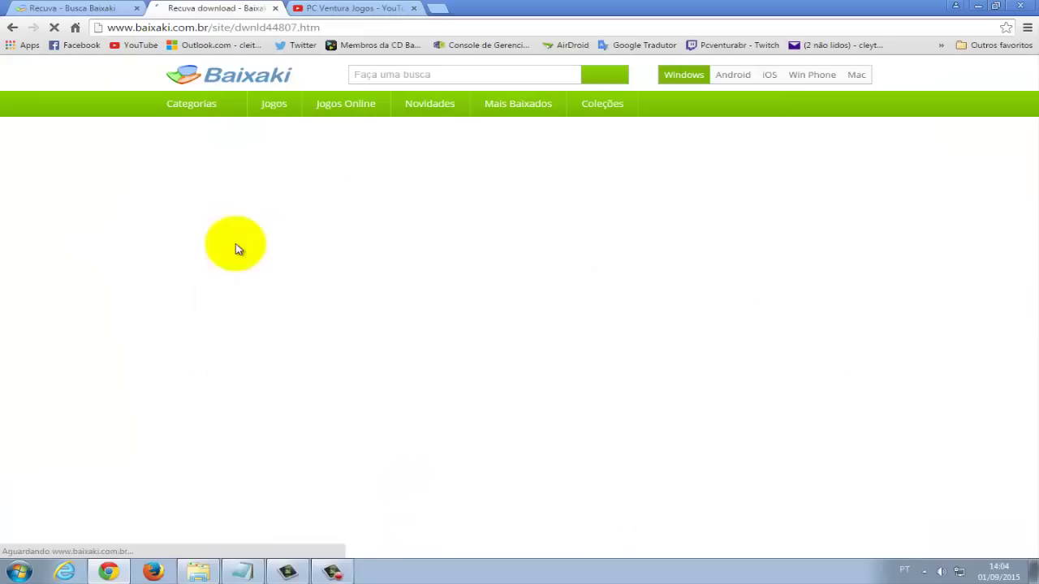
scroll(276, 244, "down", 1)
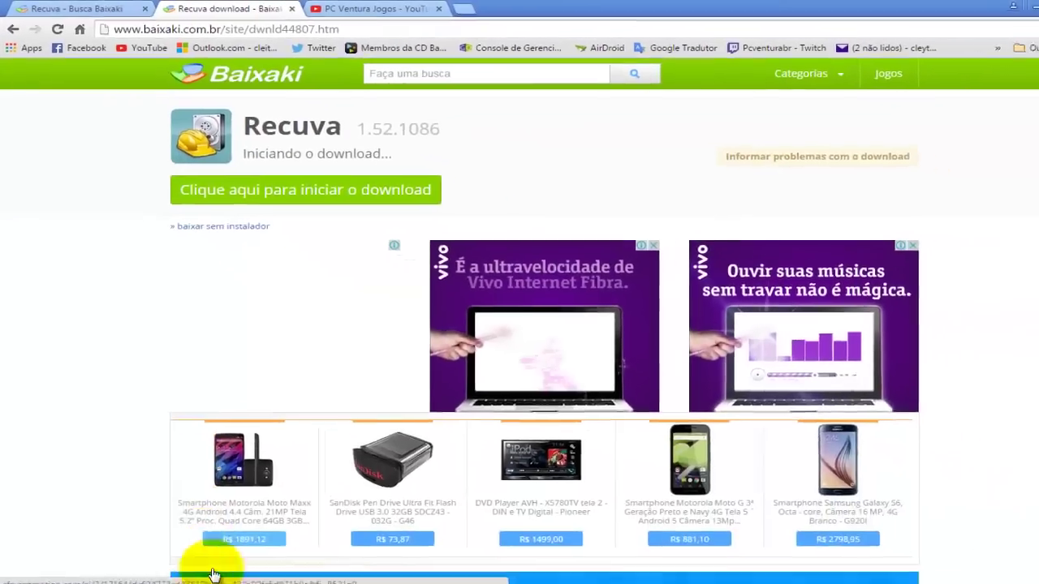
Switch to Windows Explorer and run the rcsetup151 installer from the Downloads folder.
left_click(202, 569)
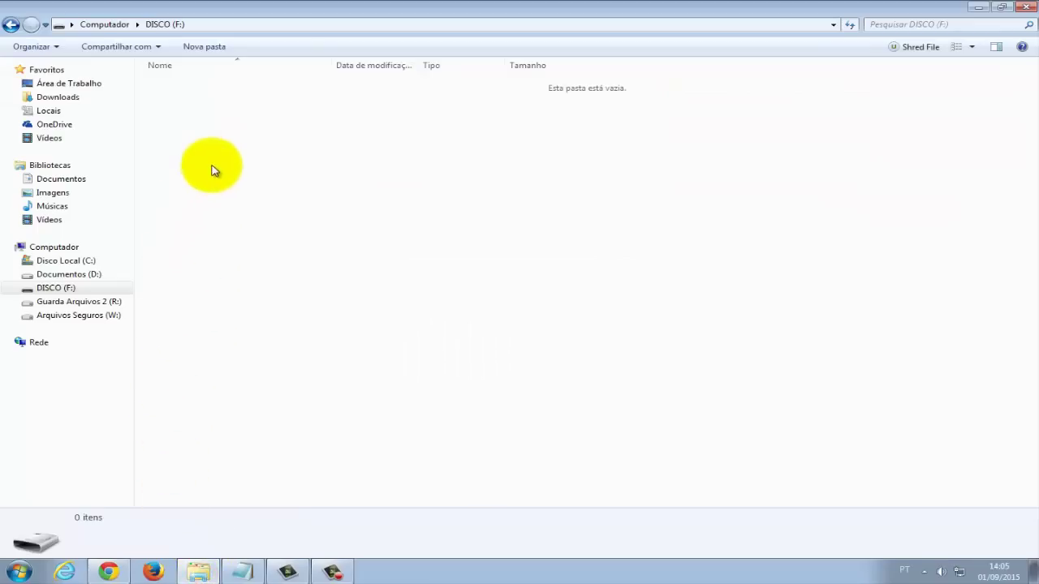
left_click(56, 99)
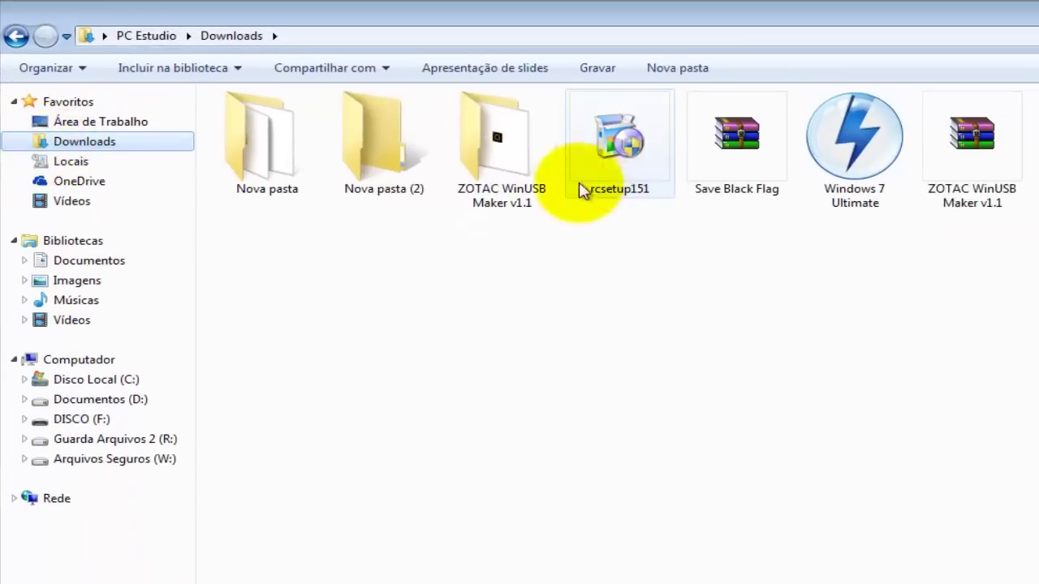
left_click(607, 140)
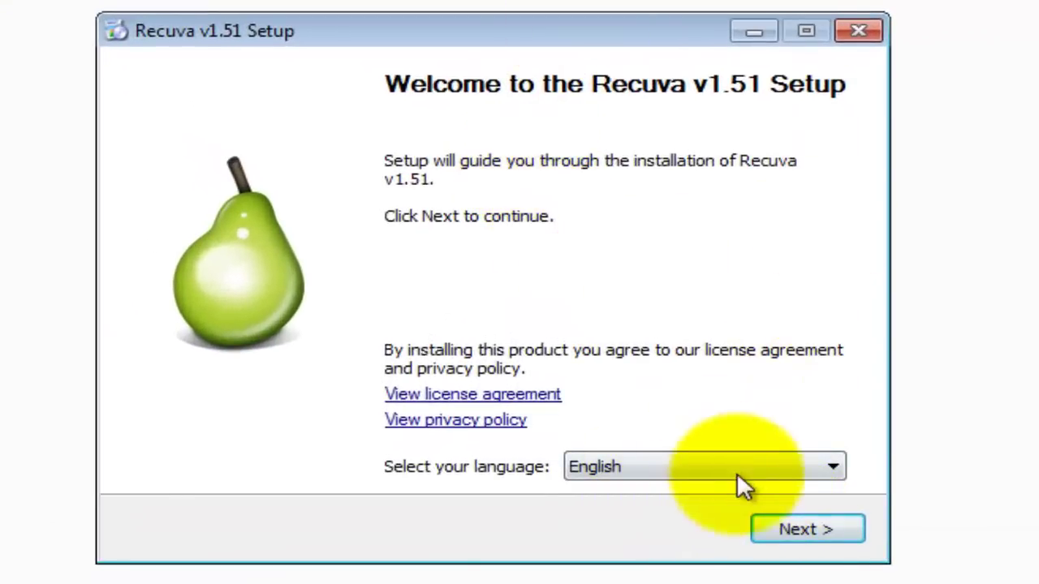
Set the Recuva installer language to Português Brasileiro and apply it to the setup wizard.
left_click(647, 464)
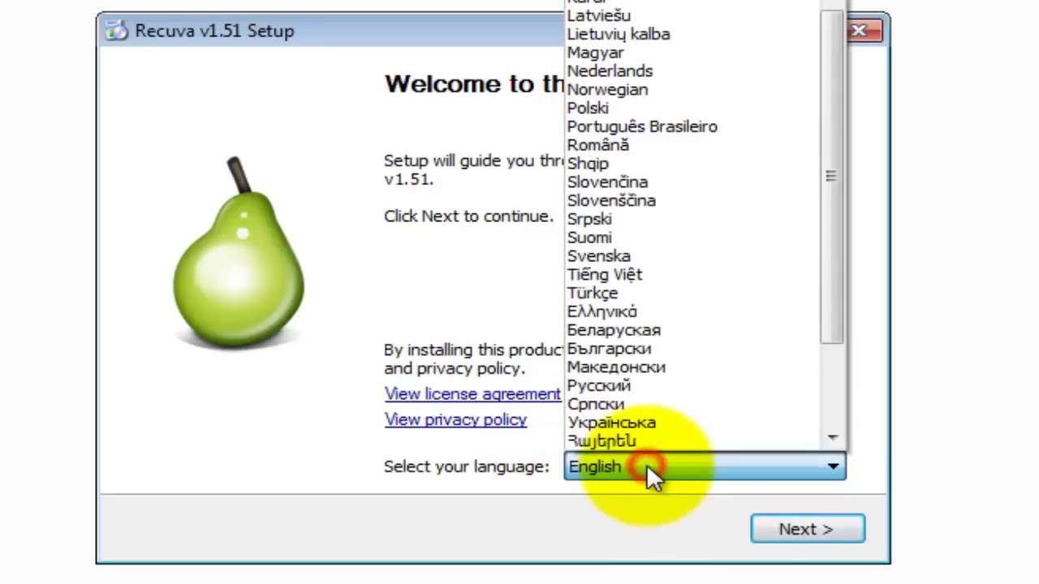
left_click(620, 128)
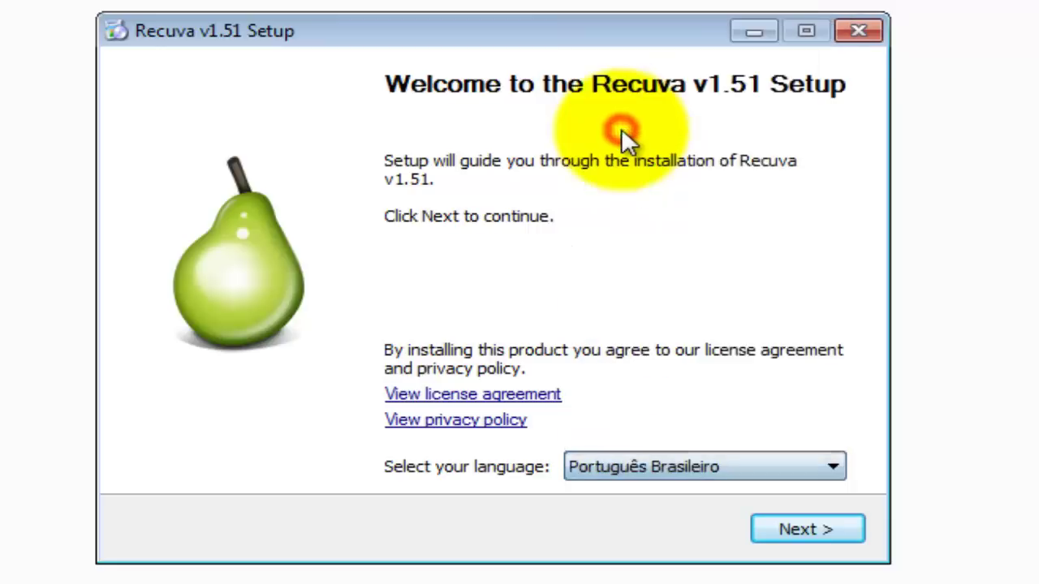
left_click(789, 529)
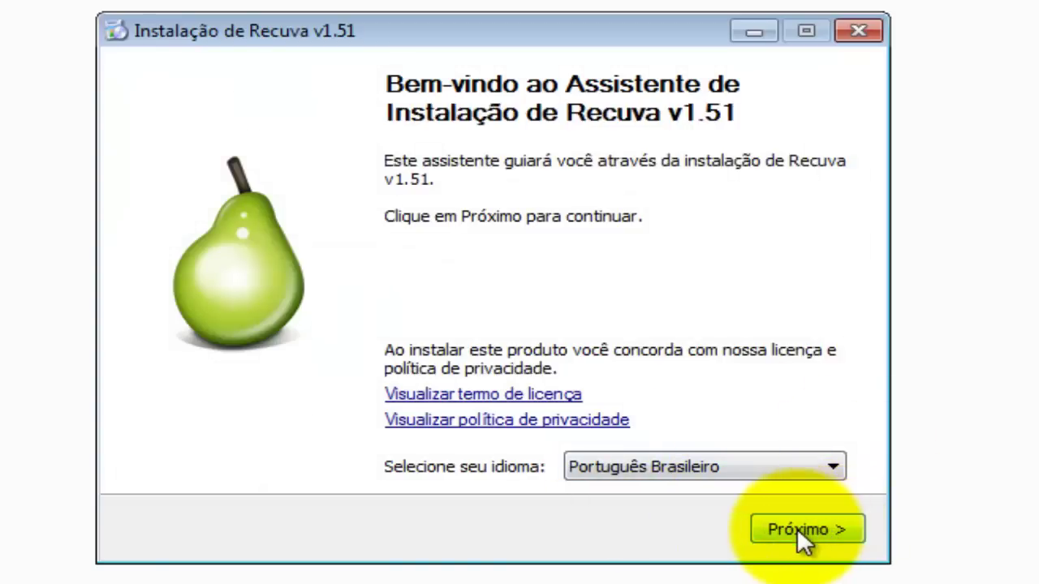
Install Recuva v1.51 with the default additional options and finish setup without viewing the release notes.
left_click(797, 528)
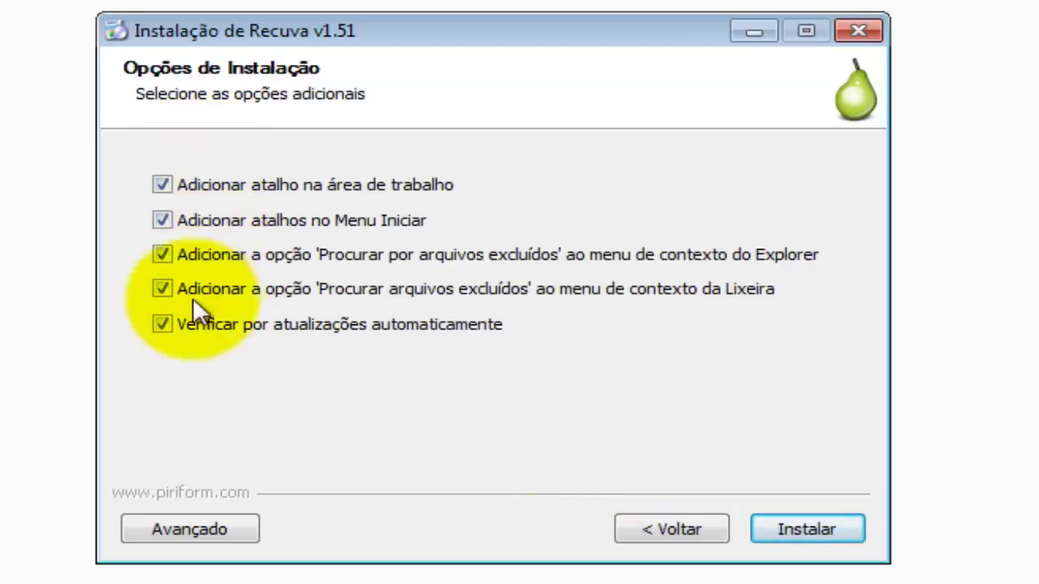
left_click(809, 526)
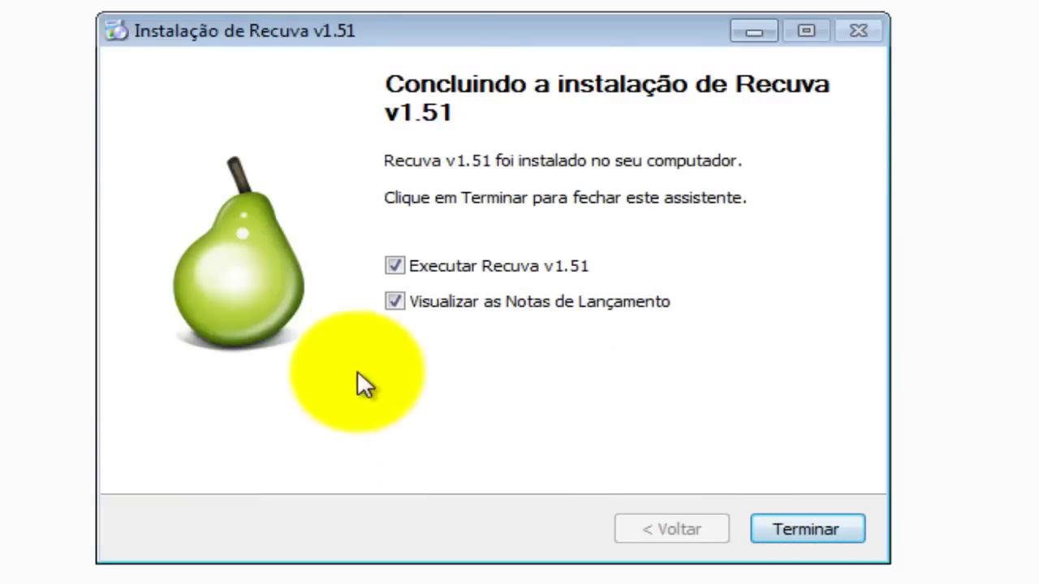
left_click(394, 303)
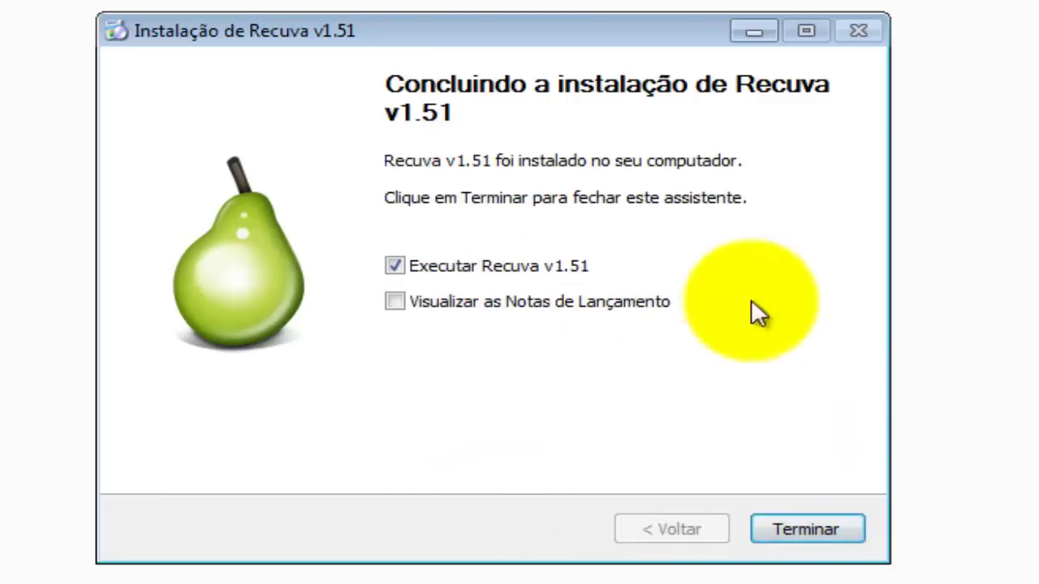
left_click(814, 527)
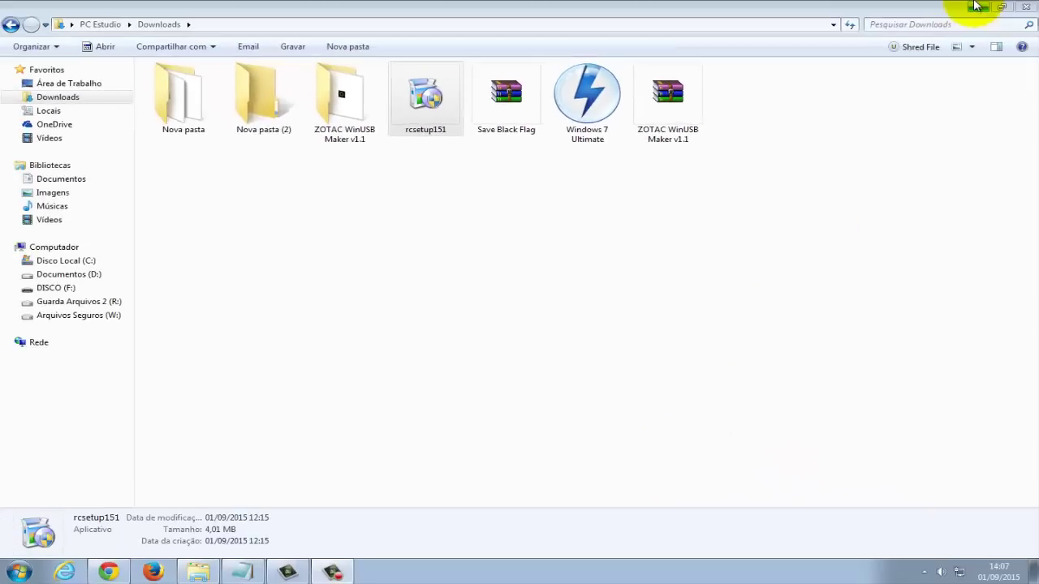
Launch Recuva from its desktop shortcut, declining the new version download, and continue to the wizard's file type choice.
left_click(978, 9)
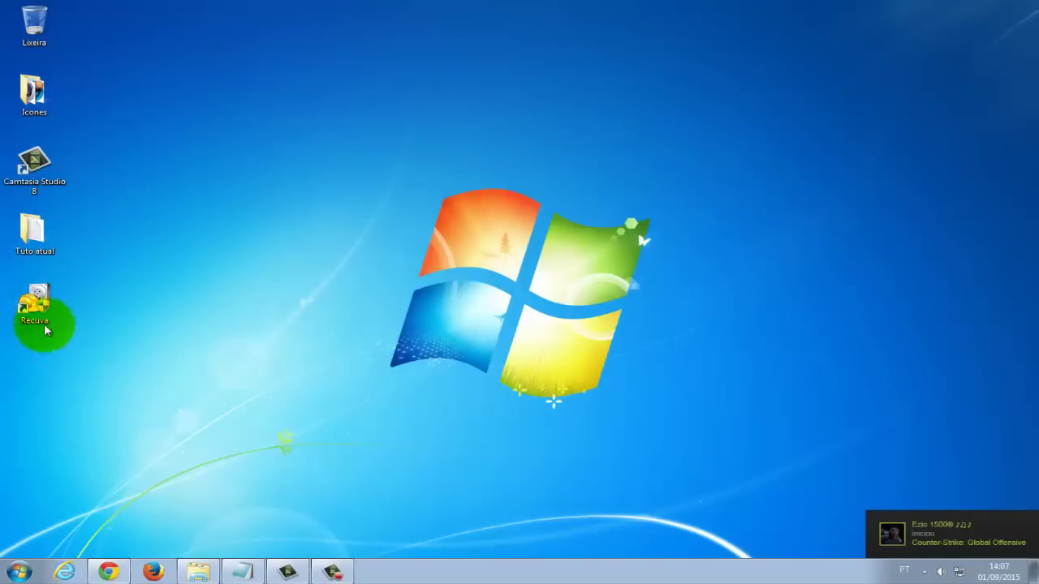
double_click(34, 304)
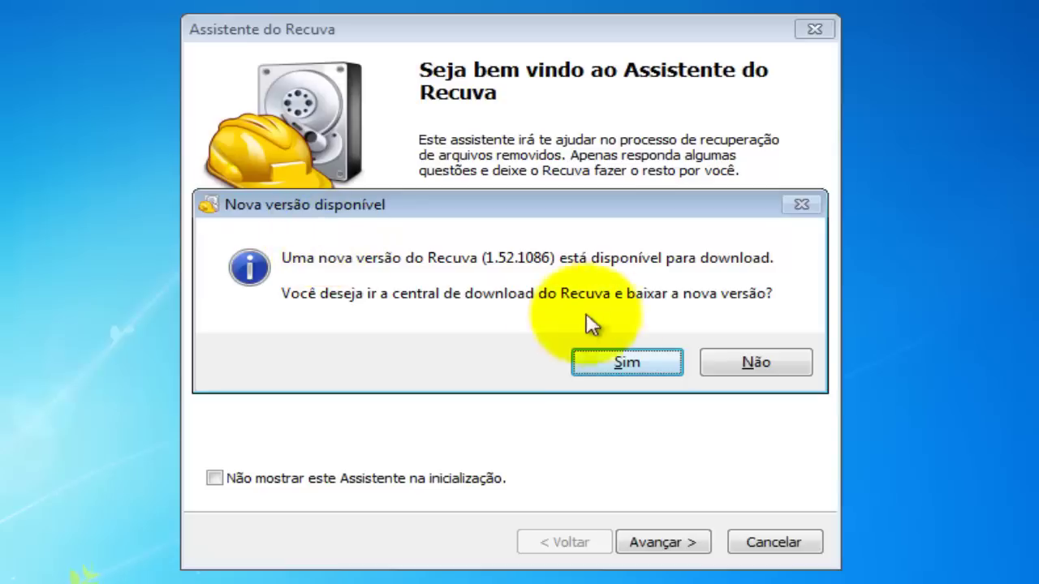
left_click(760, 365)
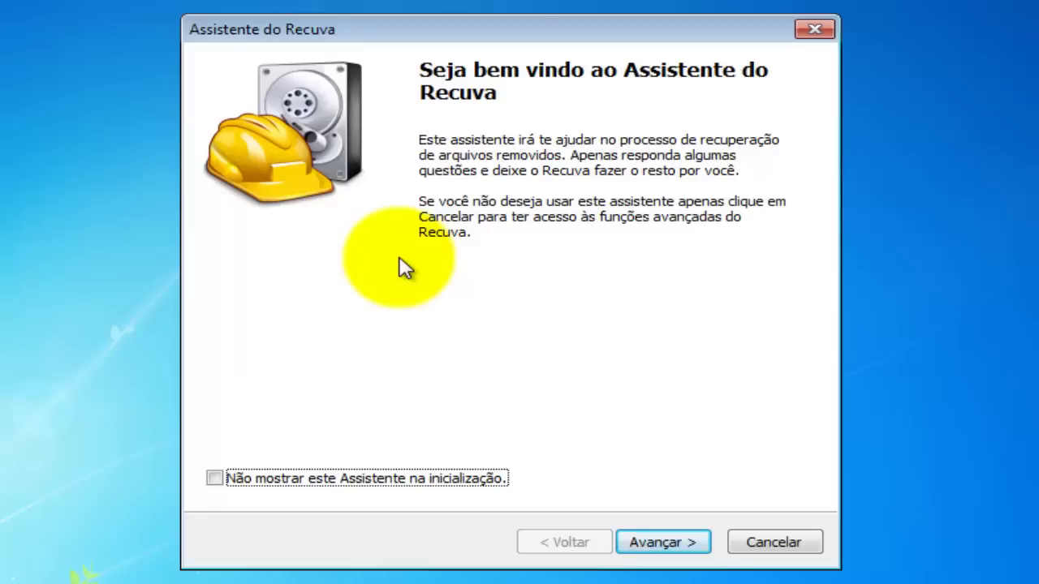
left_click(664, 543)
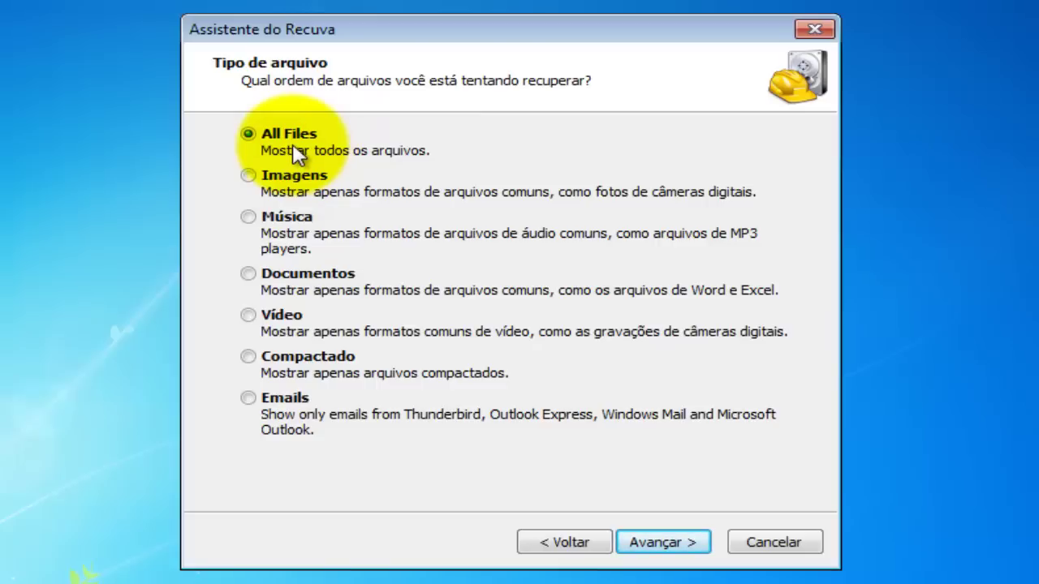
Try the Imagens, Música, Documentos, Vídeo and Compactado file types in turn.
left_click(246, 176)
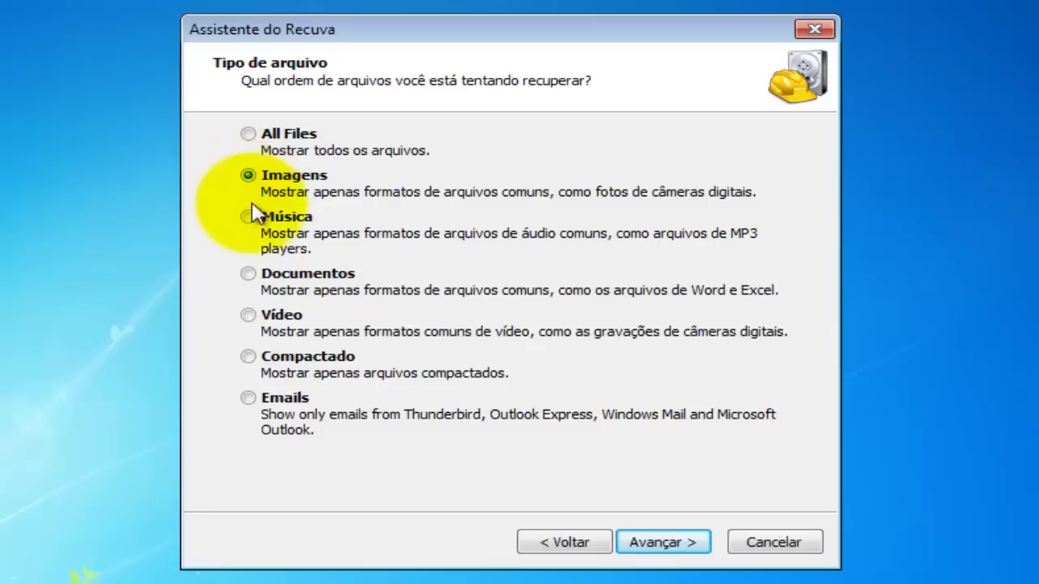
left_click(246, 218)
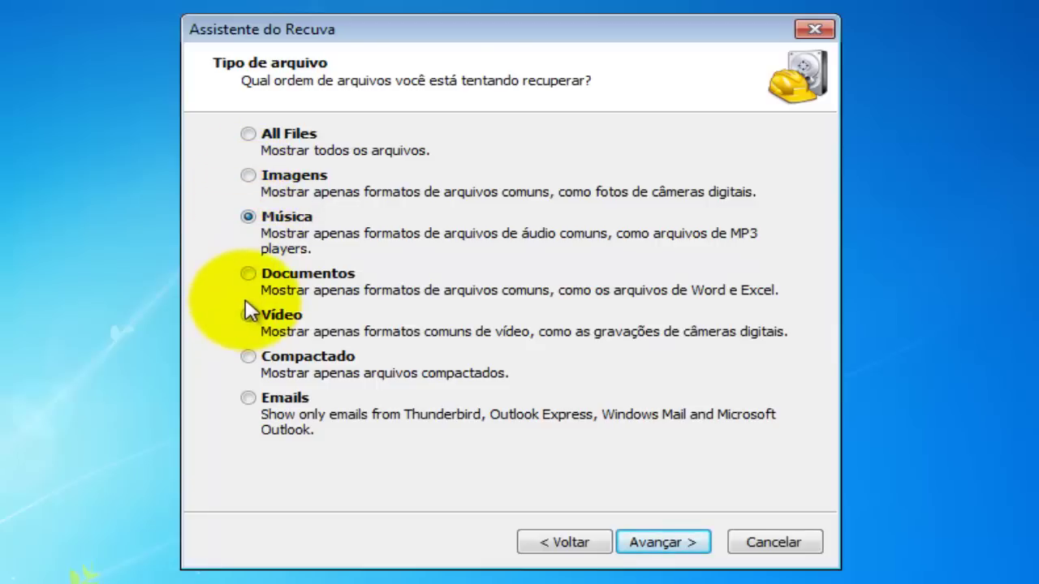
left_click(247, 274)
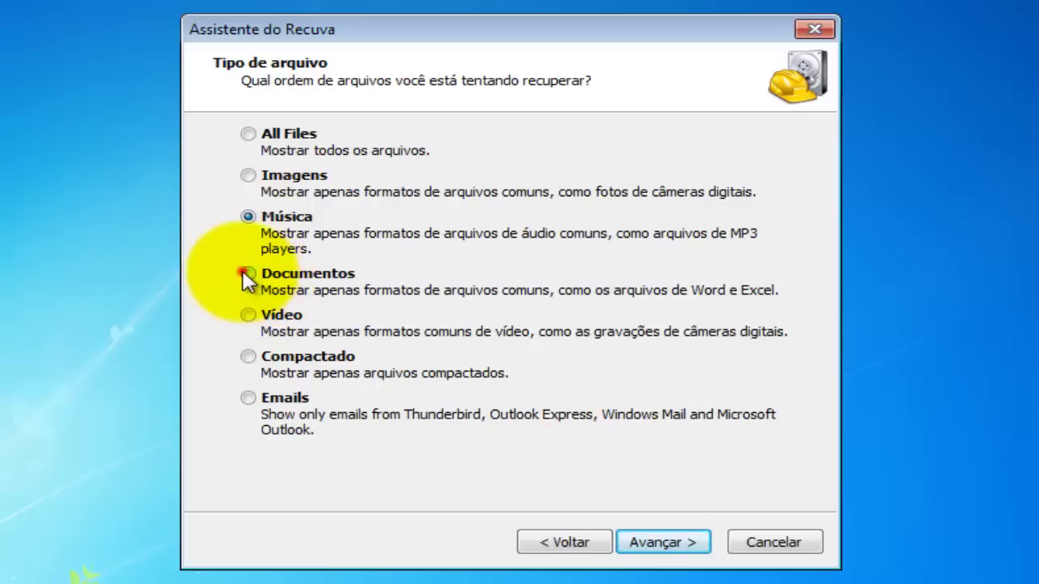
left_click(247, 315)
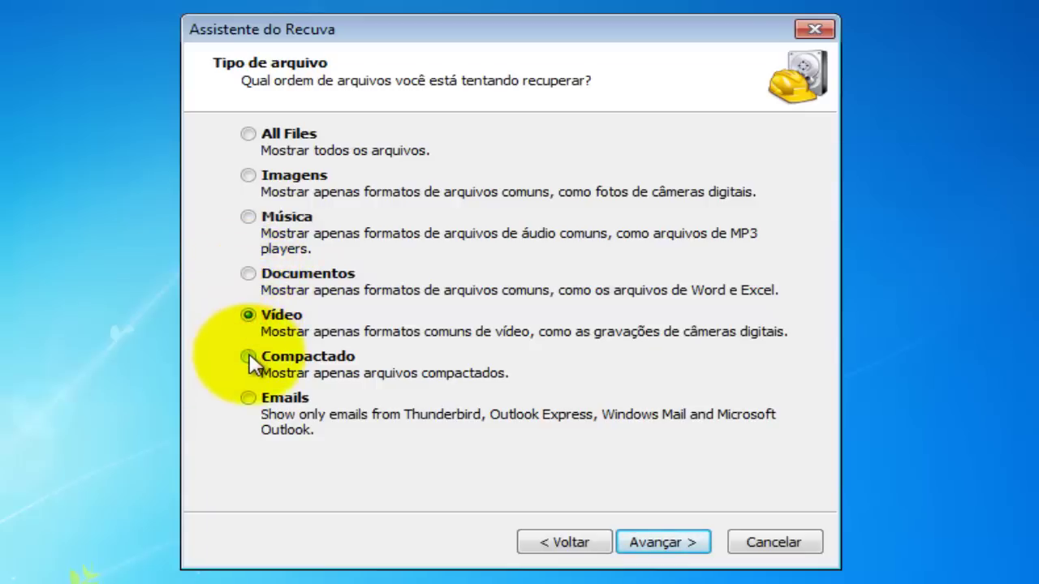
left_click(247, 357)
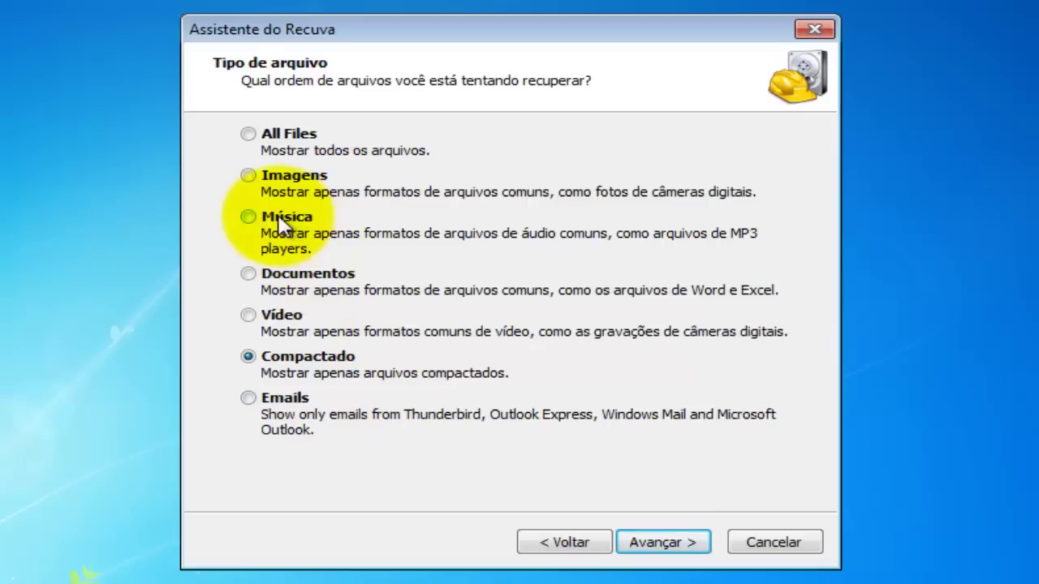
Choose All Files as the file type to recover and continue to the file location choice.
left_click(252, 135)
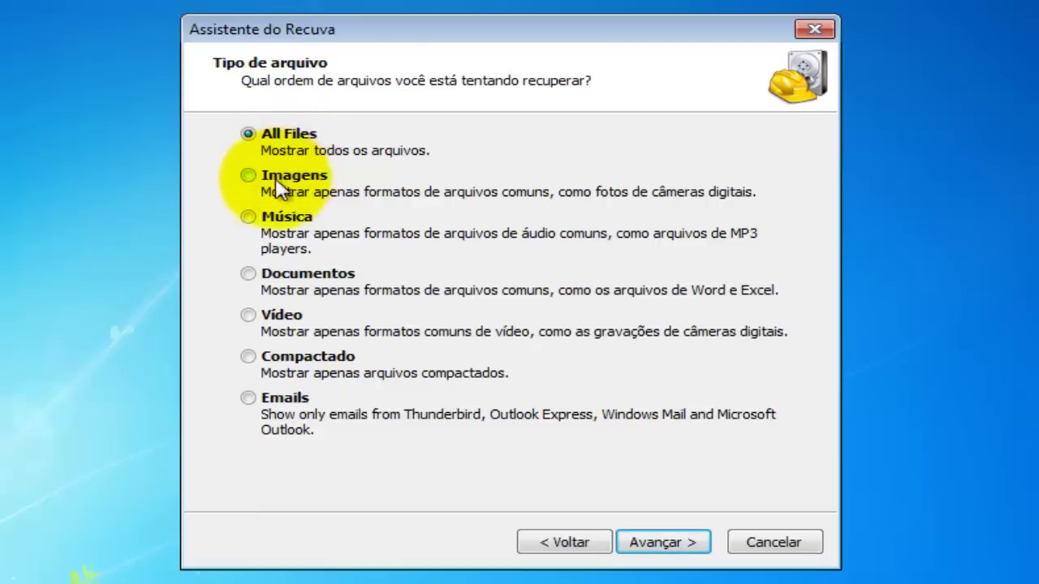
left_click(247, 176)
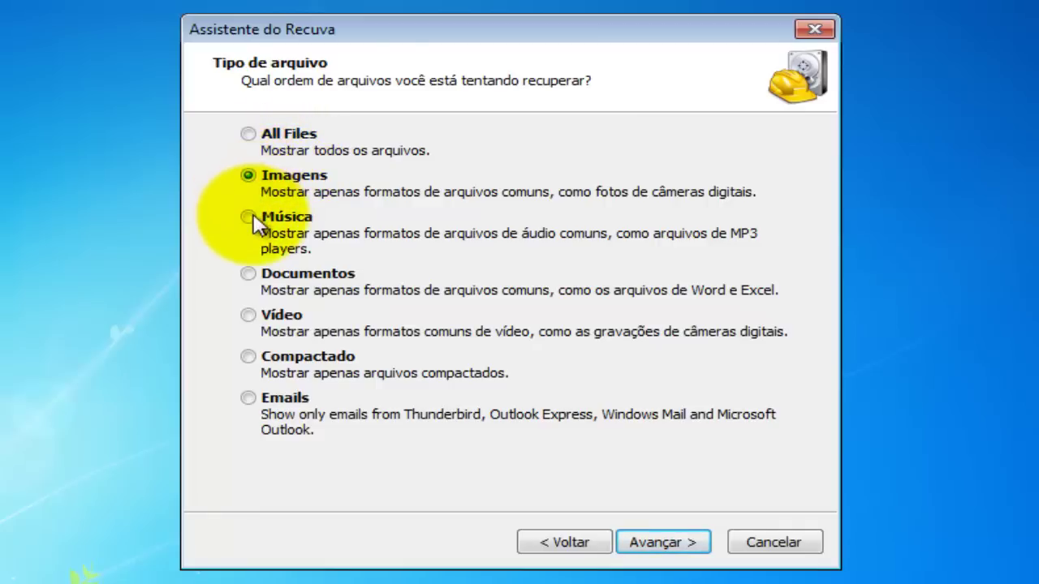
left_click(250, 216)
left_click(249, 135)
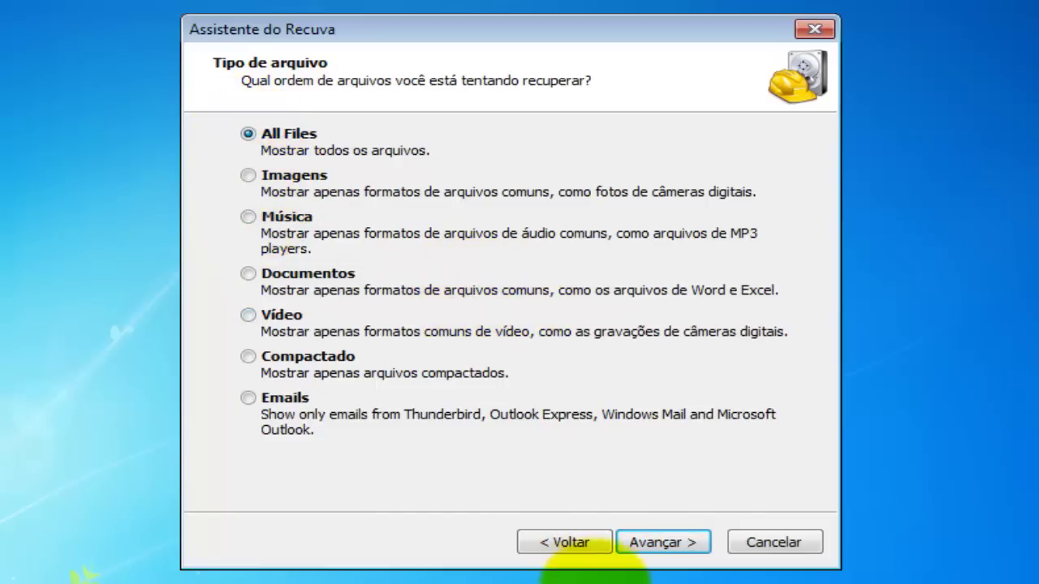
left_click(661, 545)
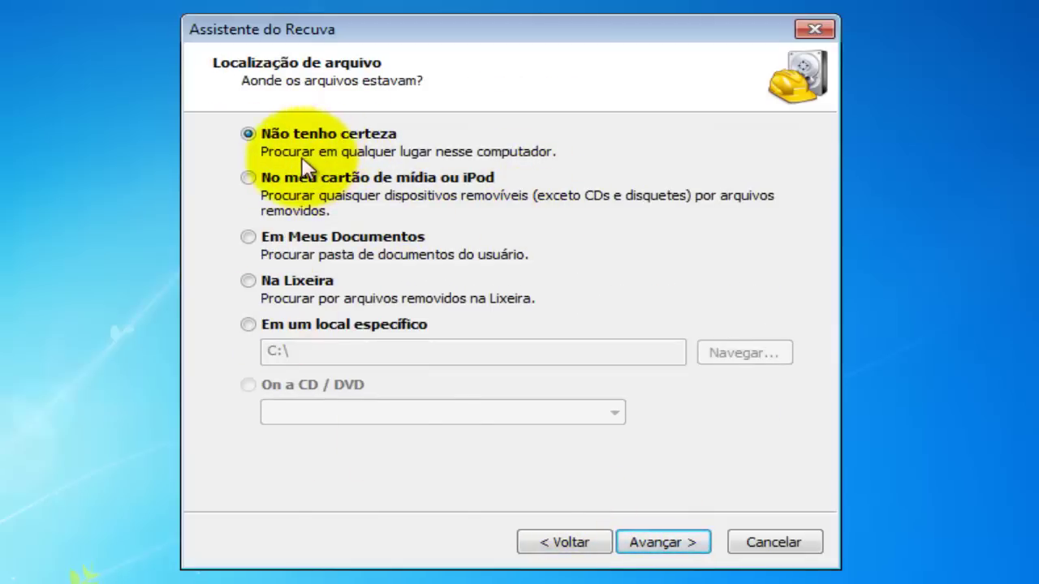
Try the media card or iPod, Em Meus Documentos and Na Lixeira search locations in turn.
left_click(248, 178)
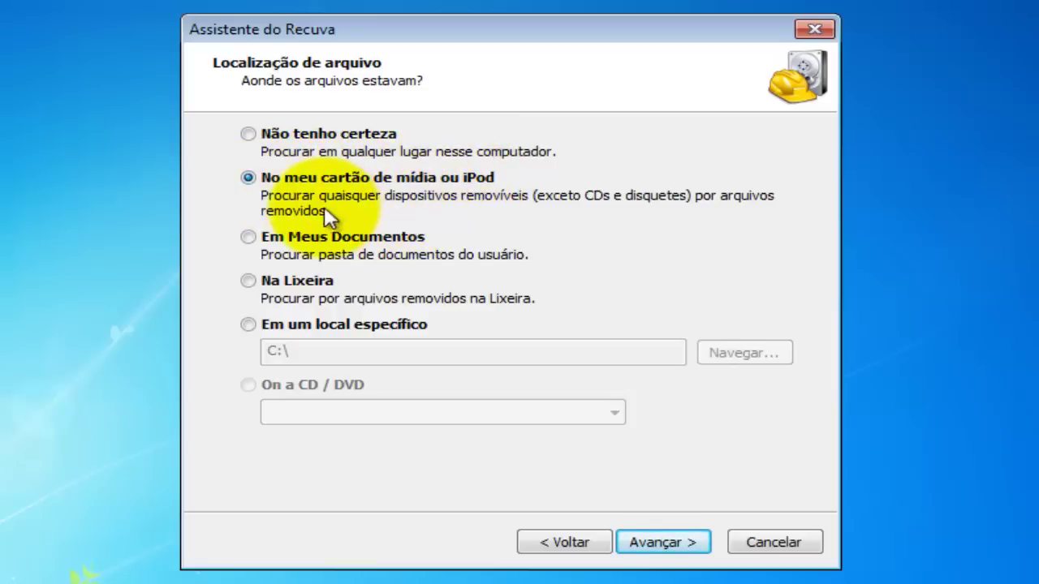
left_click(248, 237)
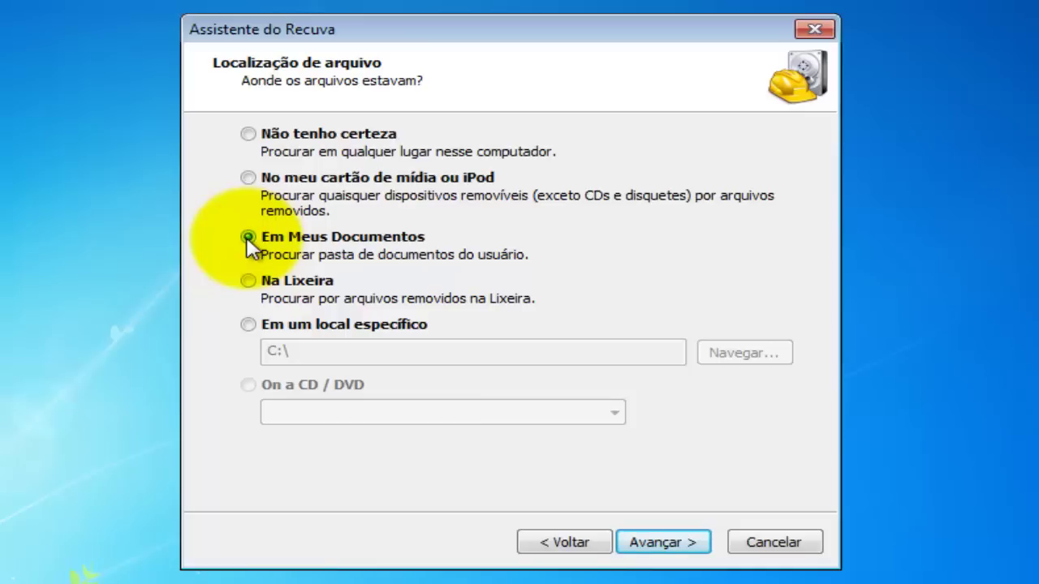
left_click(246, 280)
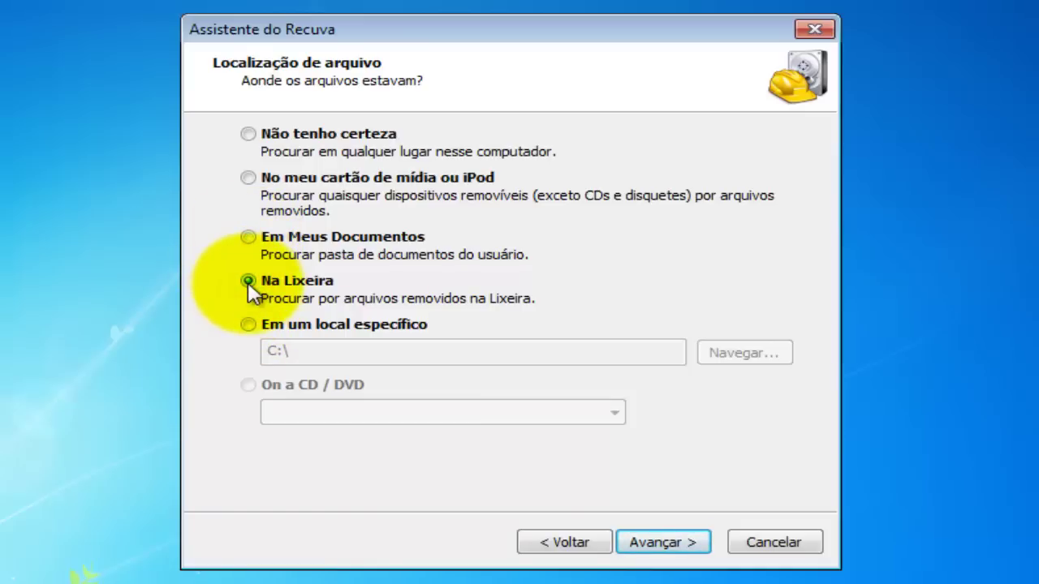
Choose a specific location as the search location and set it to the DISCO (F:) drive.
left_click(266, 325)
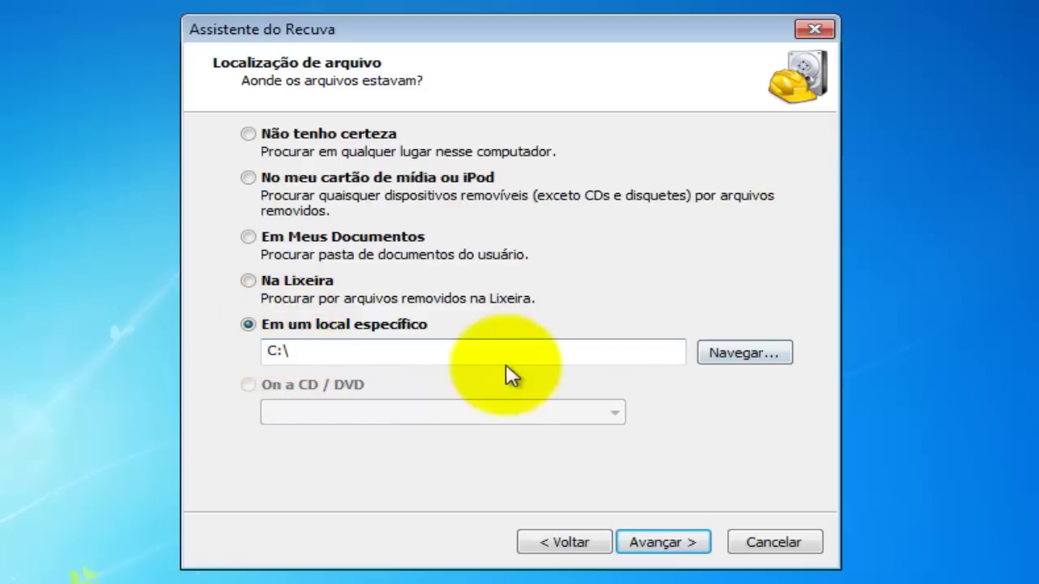
left_click(741, 354)
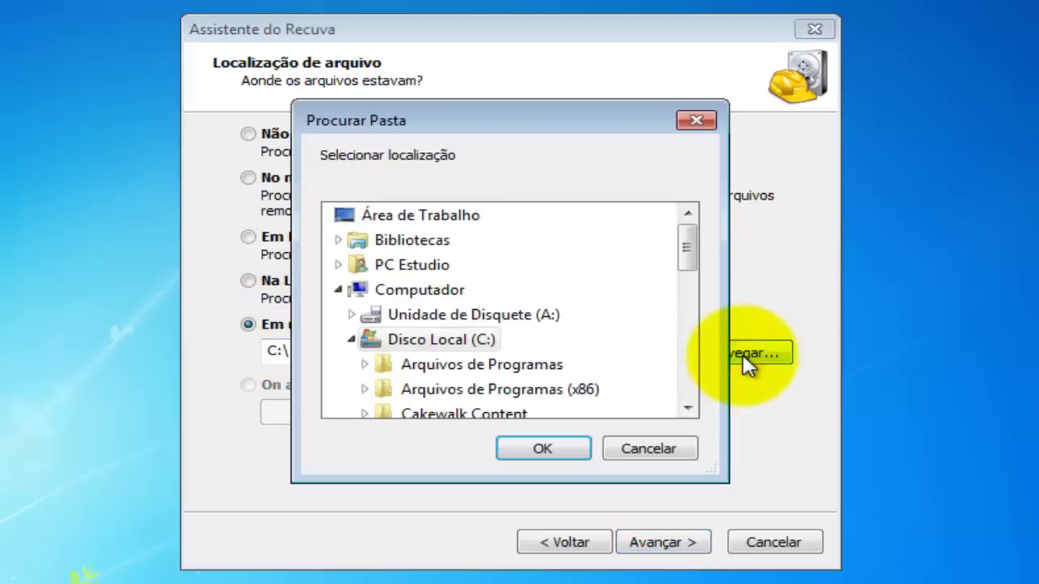
key("Escape")
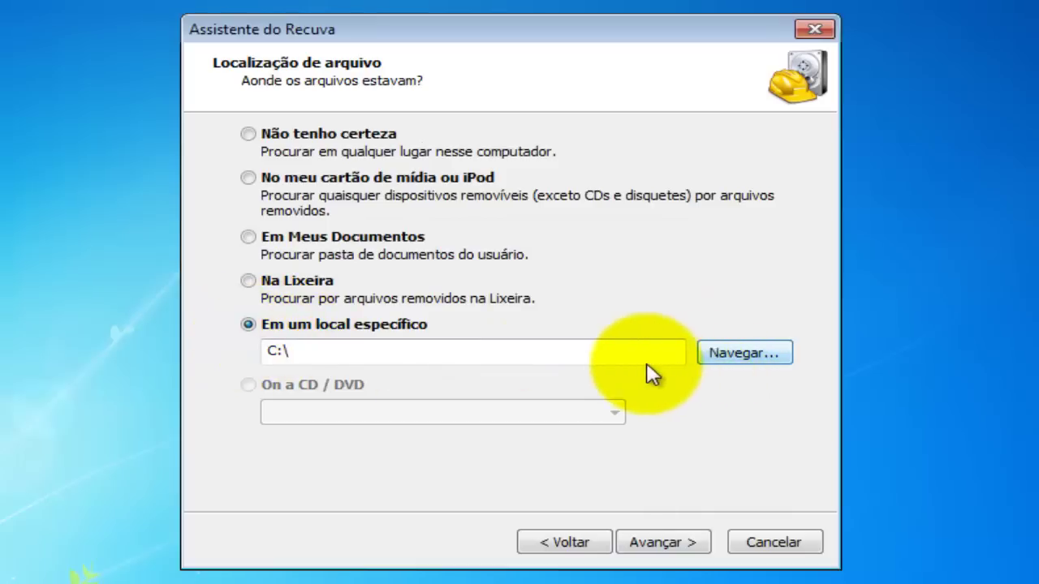
left_click(727, 356)
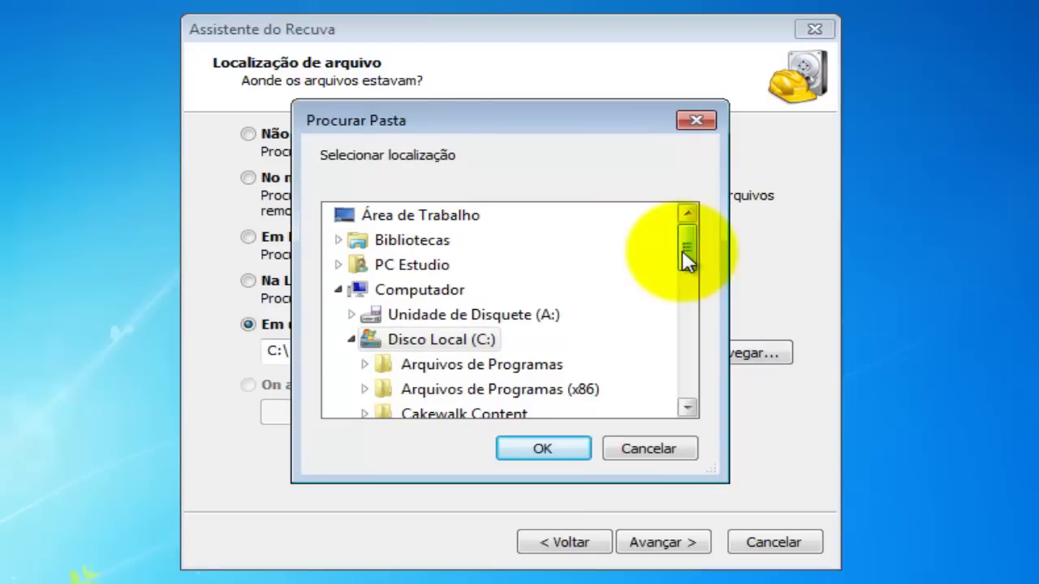
left_click_drag(683, 253, 696, 358)
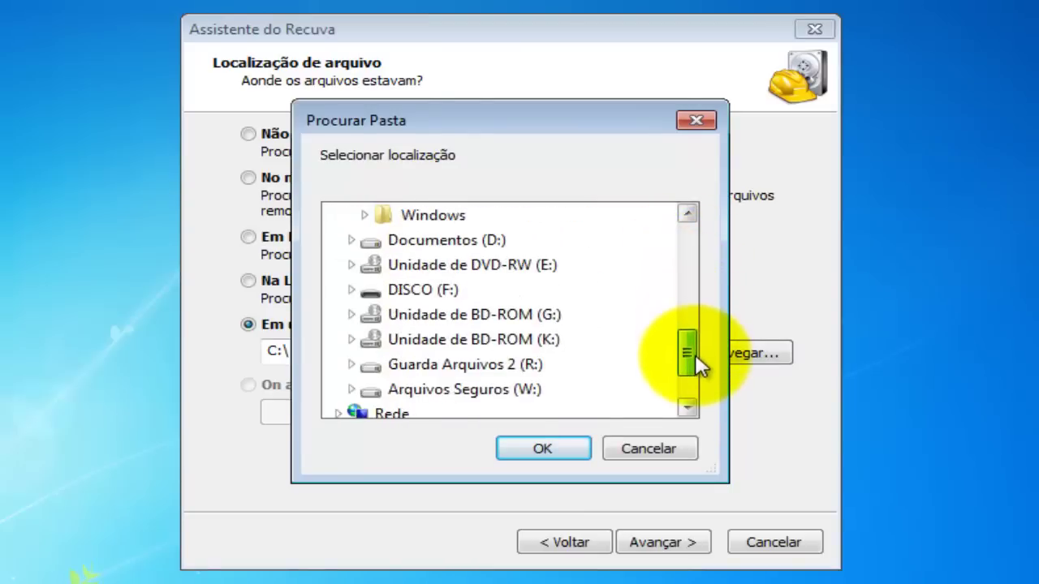
left_click(406, 295)
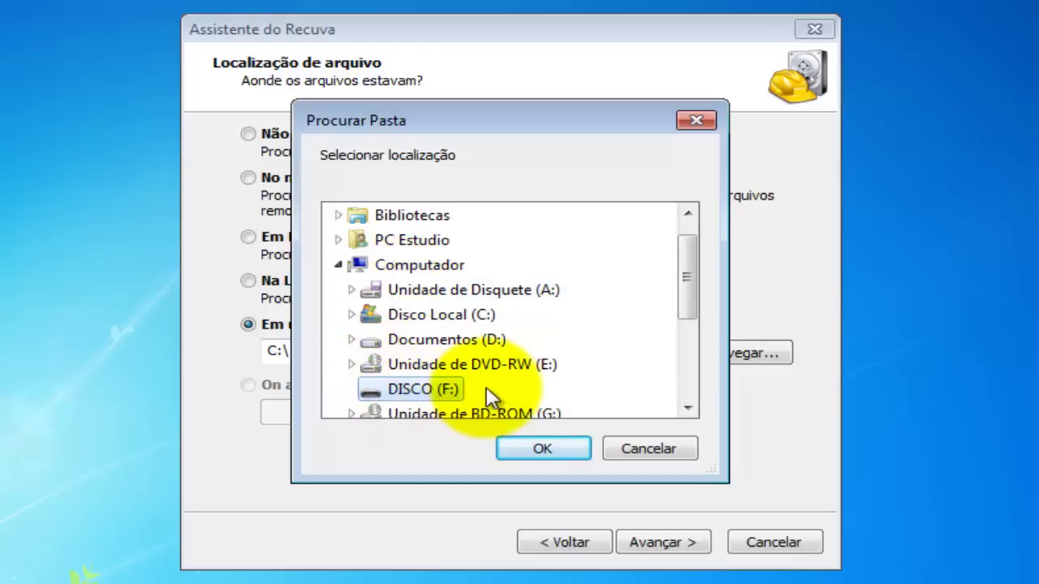
left_click_drag(683, 281, 692, 302)
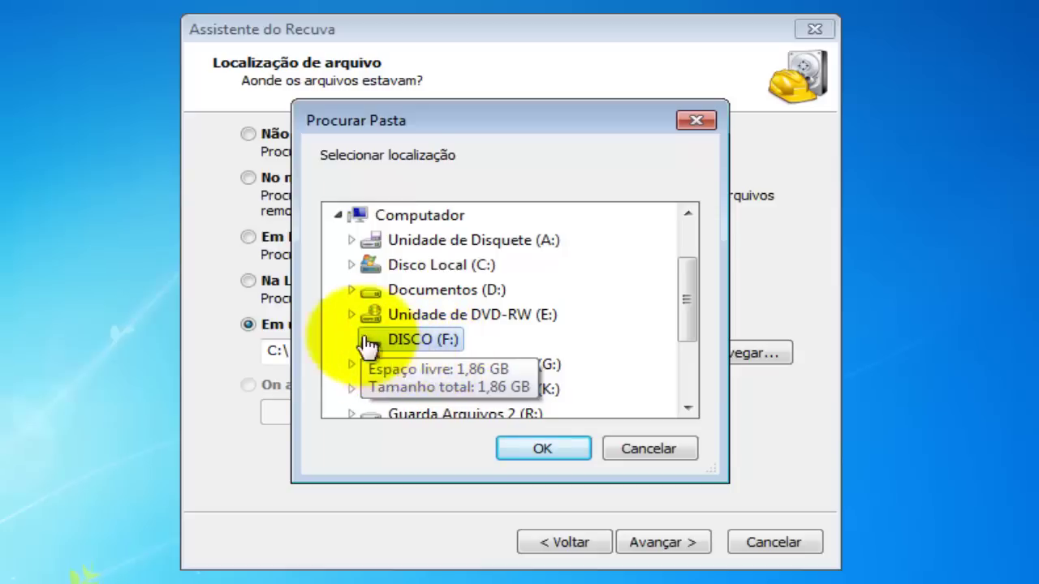
left_click(538, 451)
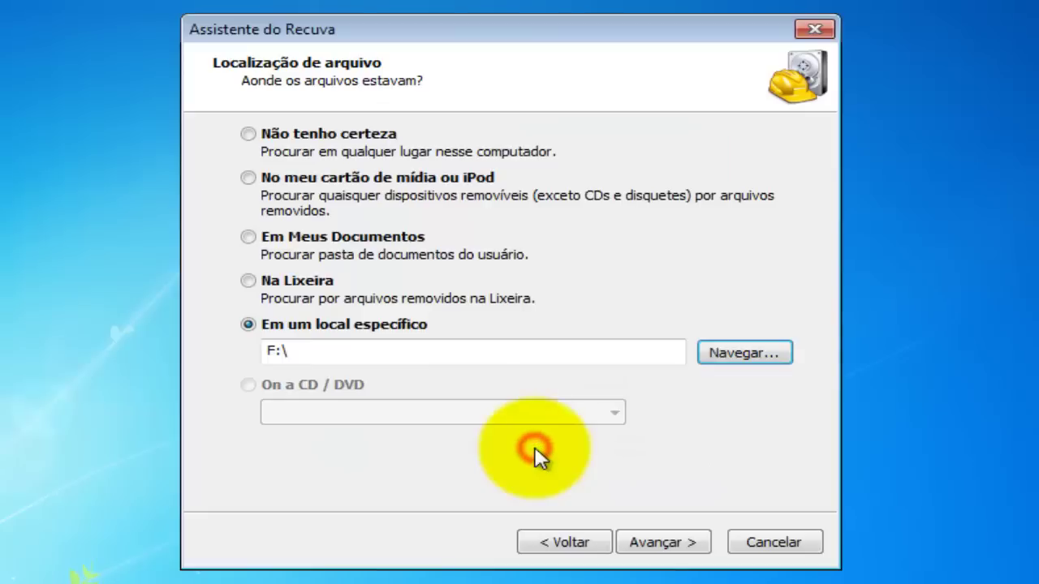
Continue to the final wizard page, enable the deep scan (Ativar verificação profunda) and start the search.
left_click(675, 538)
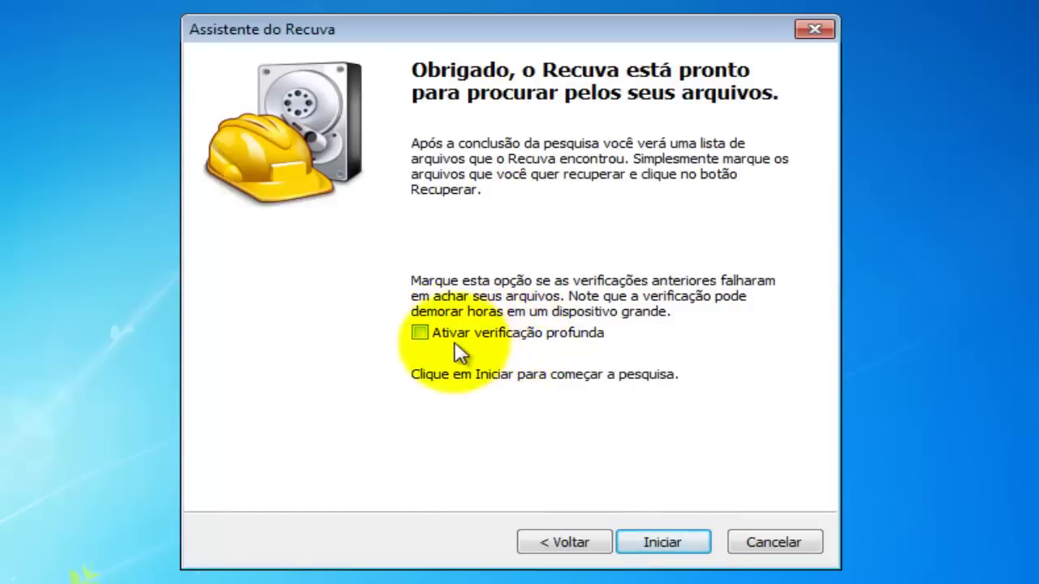
left_click(418, 332)
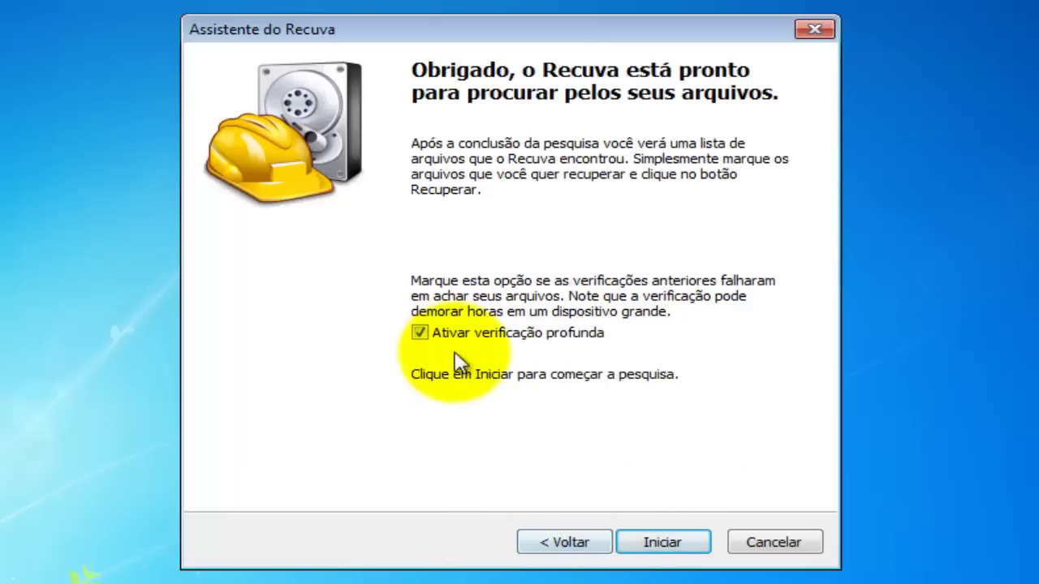
left_click(649, 543)
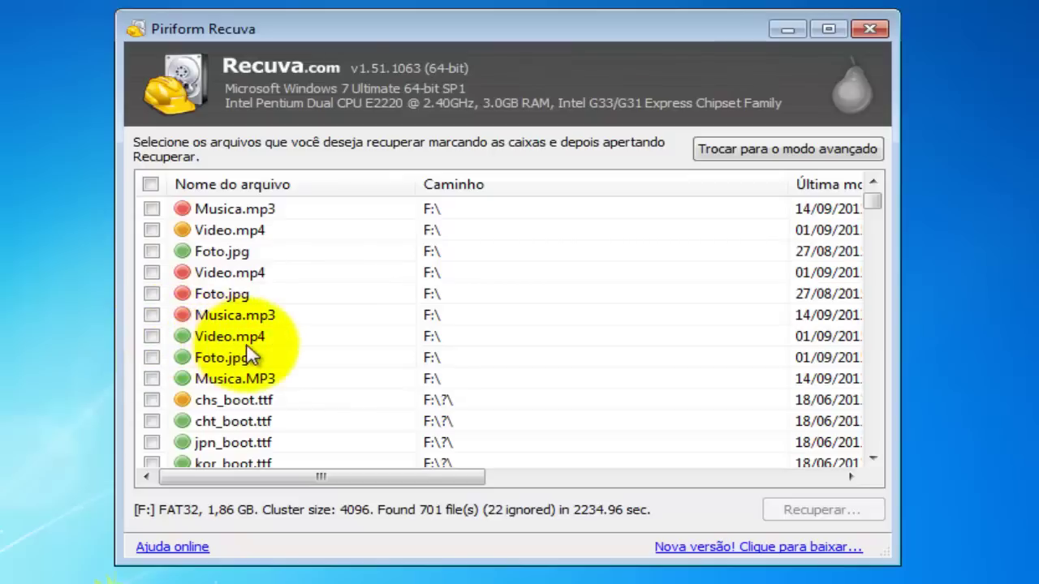
Mark the consecutive green-status files Video.mp4, Foto.jpg and Musica.MP3 for recovery.
left_click(148, 338)
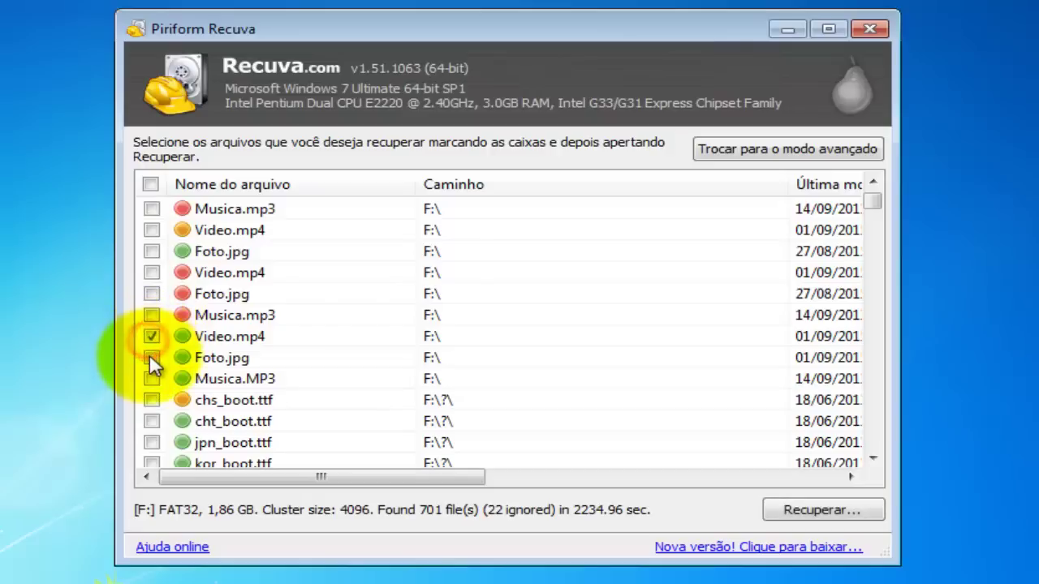
left_click(150, 357)
left_click(152, 378)
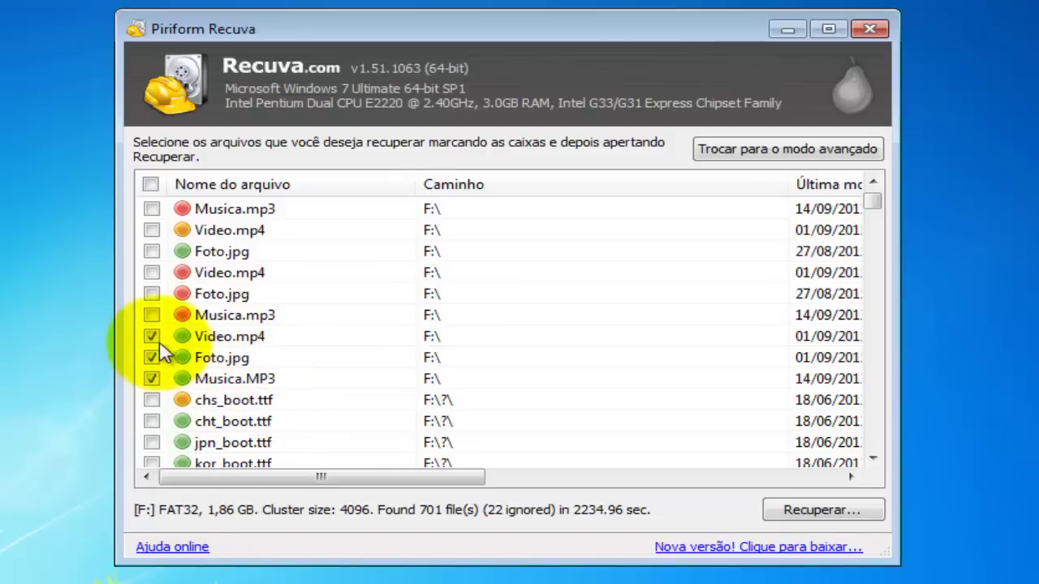
Start recovering the marked files and create a new desktop folder named recuperação as the destination.
left_click(804, 510)
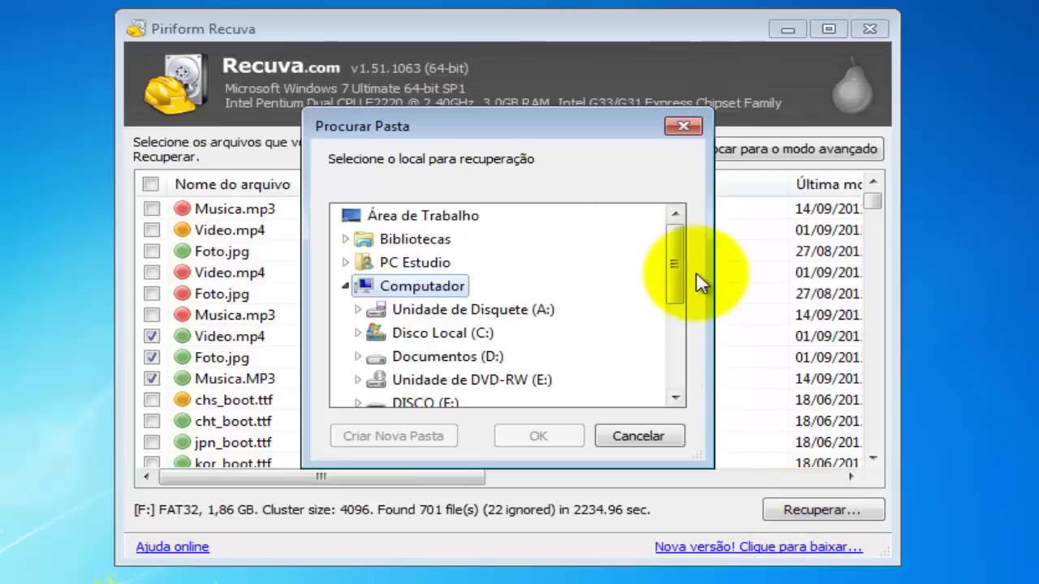
mouse_move(677, 261)
left_mouse_down()
mouse_move(672, 280)
mouse_move(670, 265)
left_mouse_up()
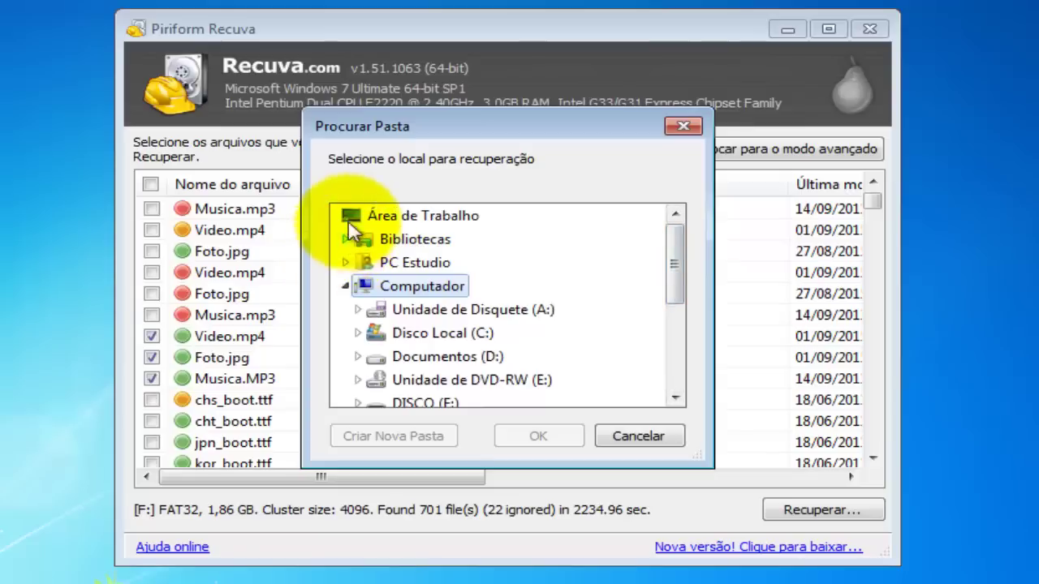
left_click(383, 218)
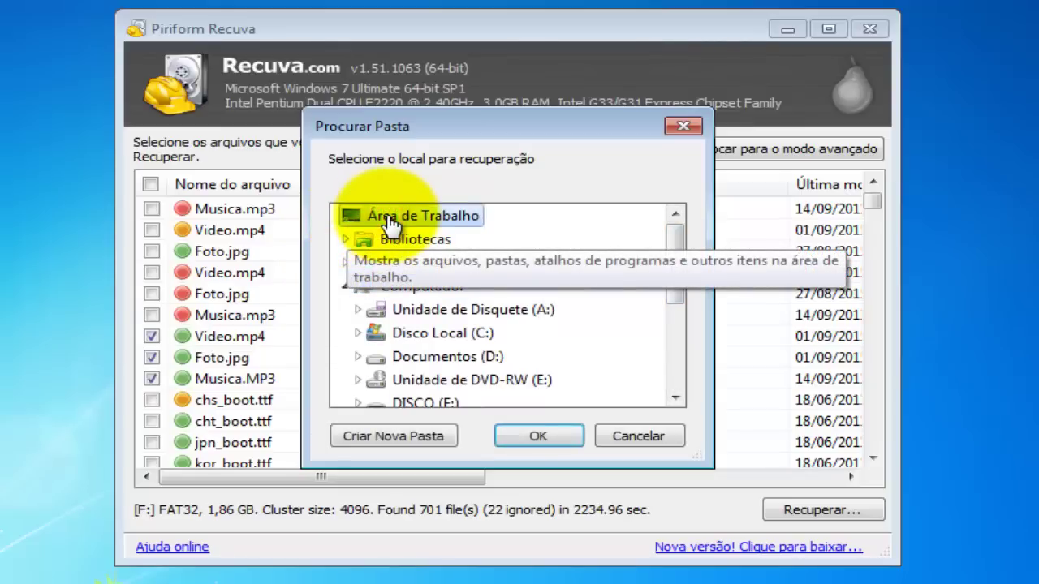
left_click(365, 439)
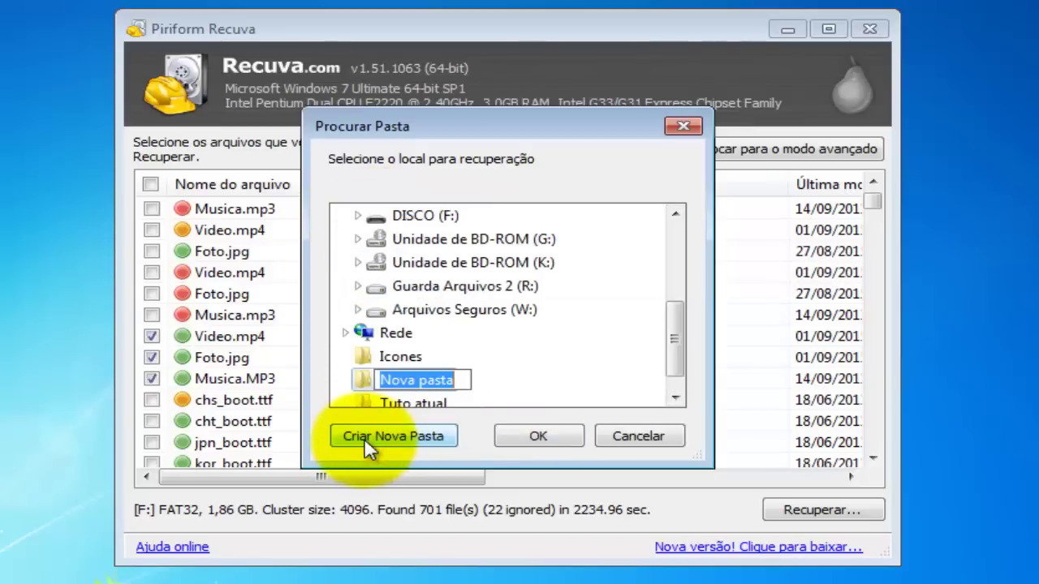
type("rec")
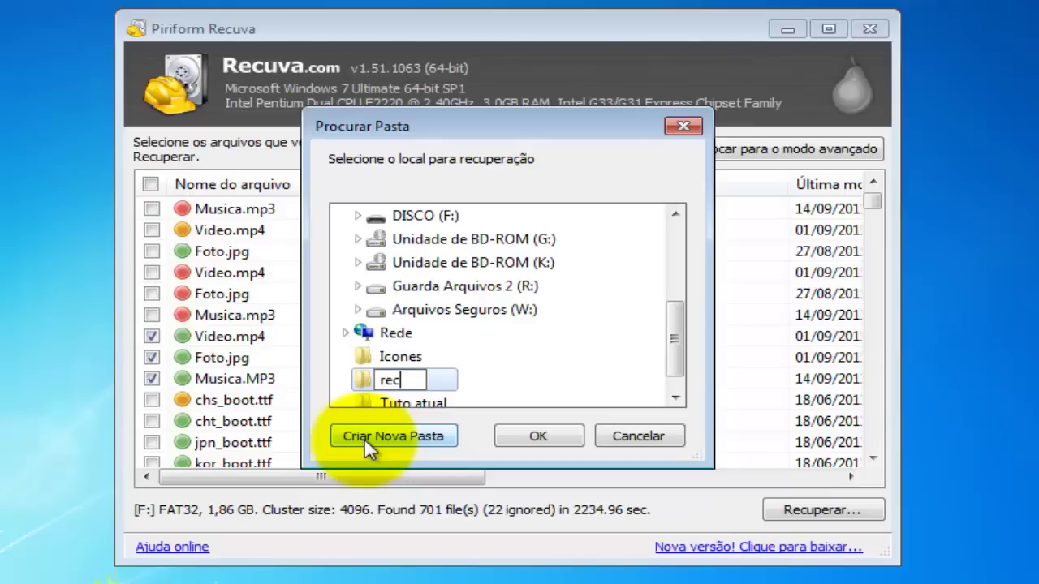
type("upera")
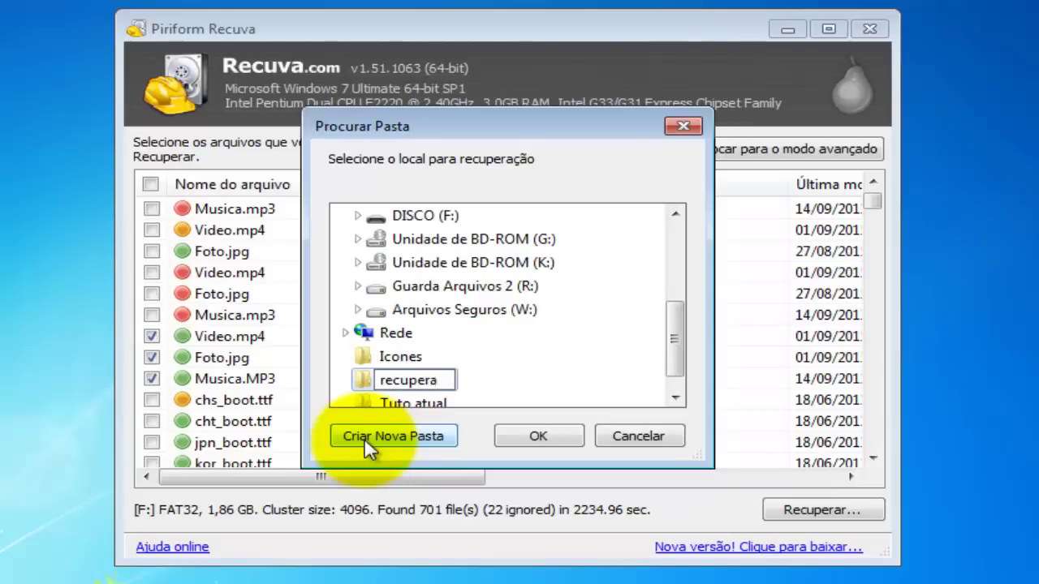
type("ção")
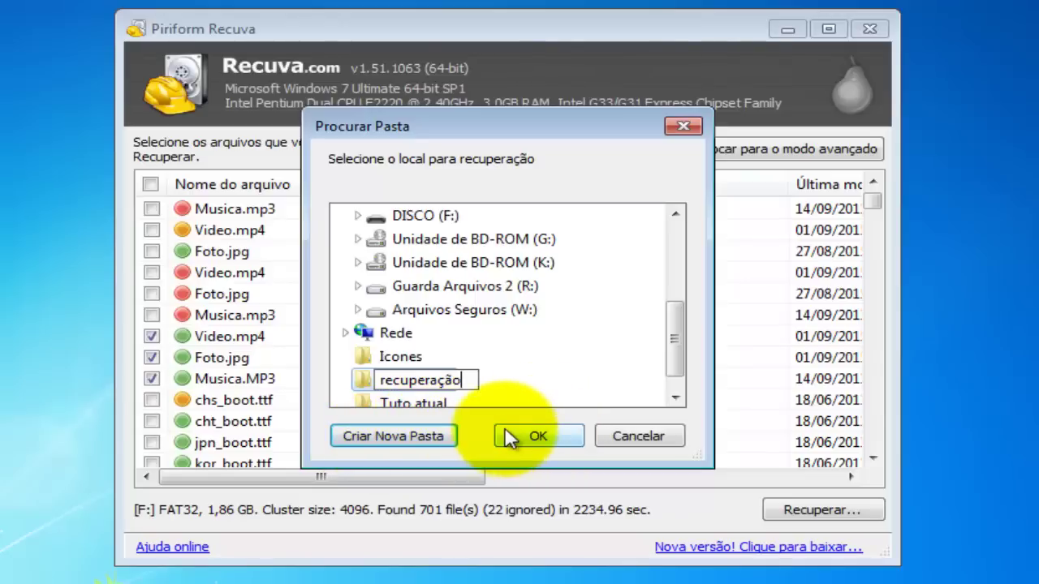
Recover the marked files into the recuperação folder and dismiss the completion message.
left_click(357, 380)
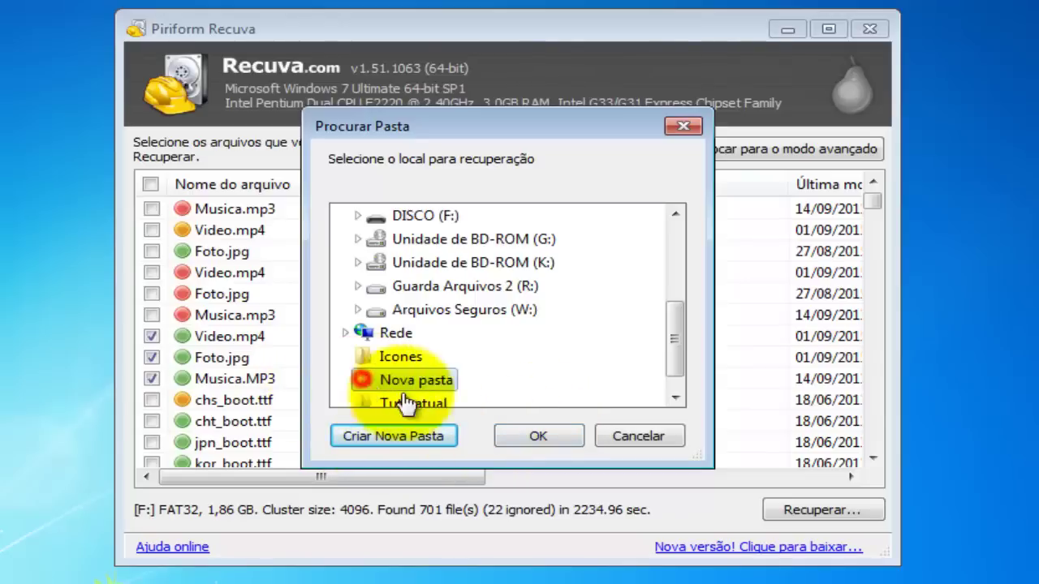
left_click(538, 437)
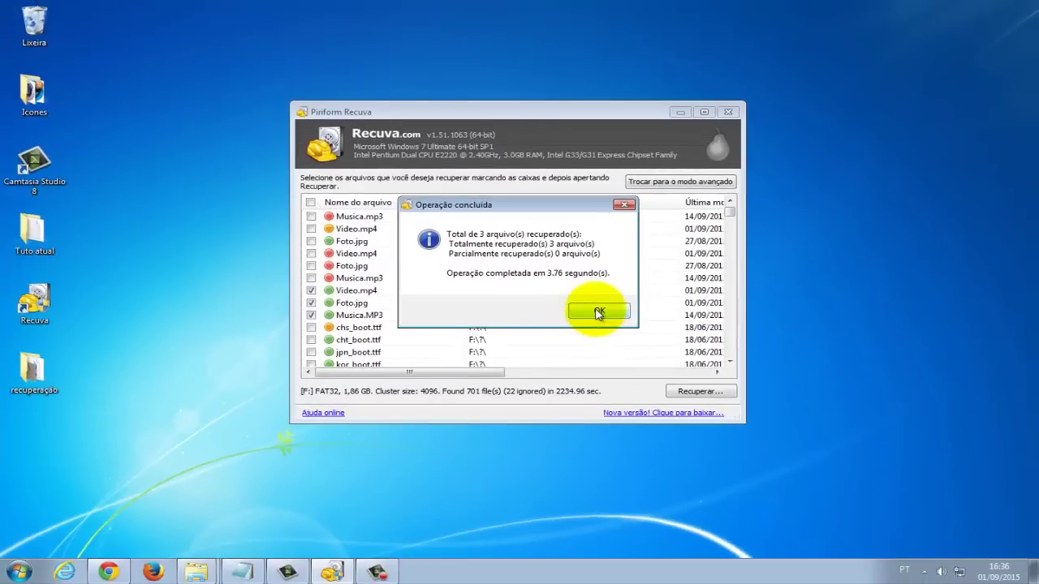
left_click(636, 374)
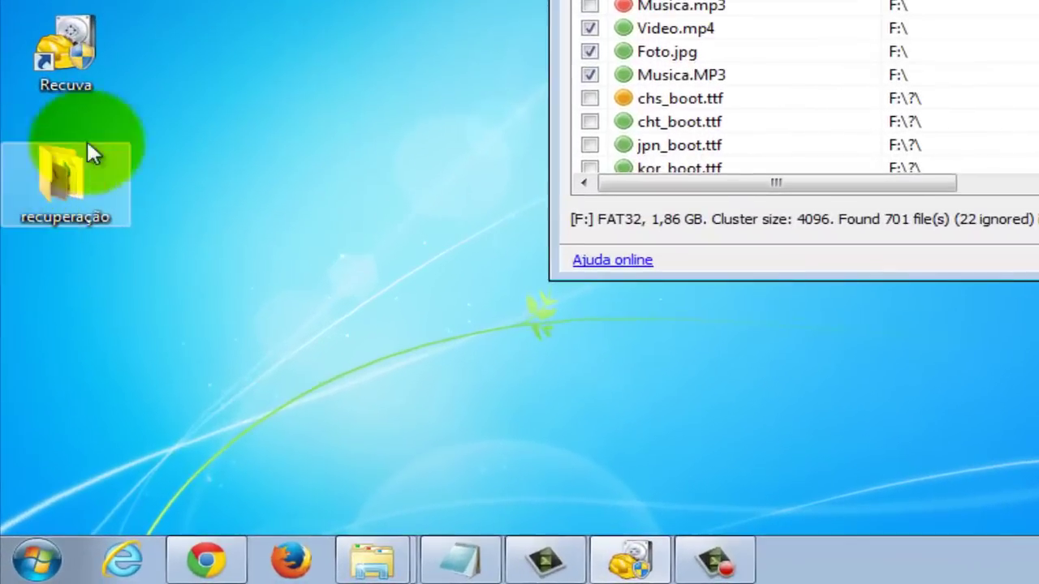
Open the recuperação folder from the desktop and move its window clear of the desktop icons.
double_click(60, 180)
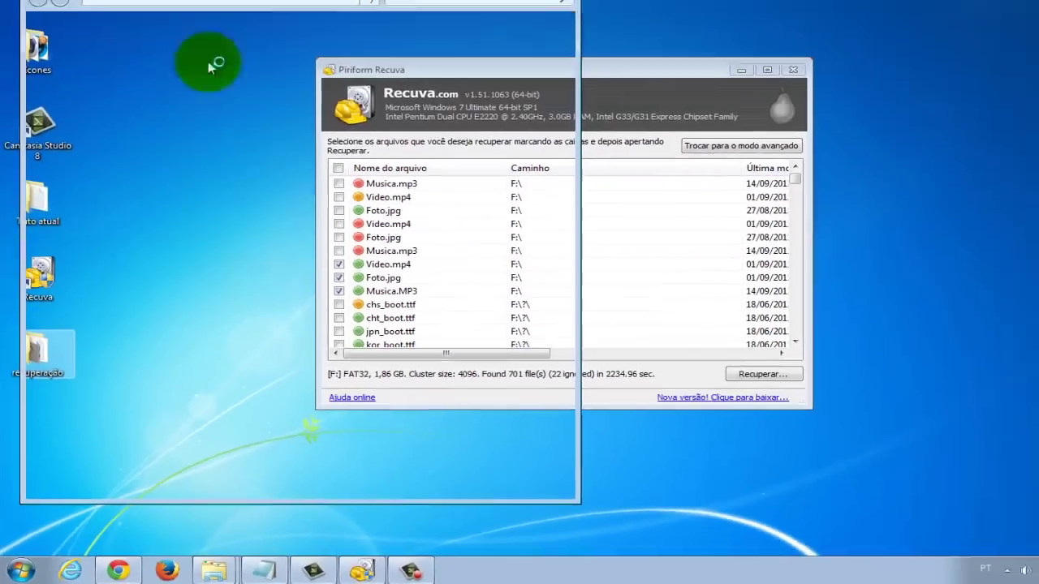
left_click_drag(264, 0, 331, 0)
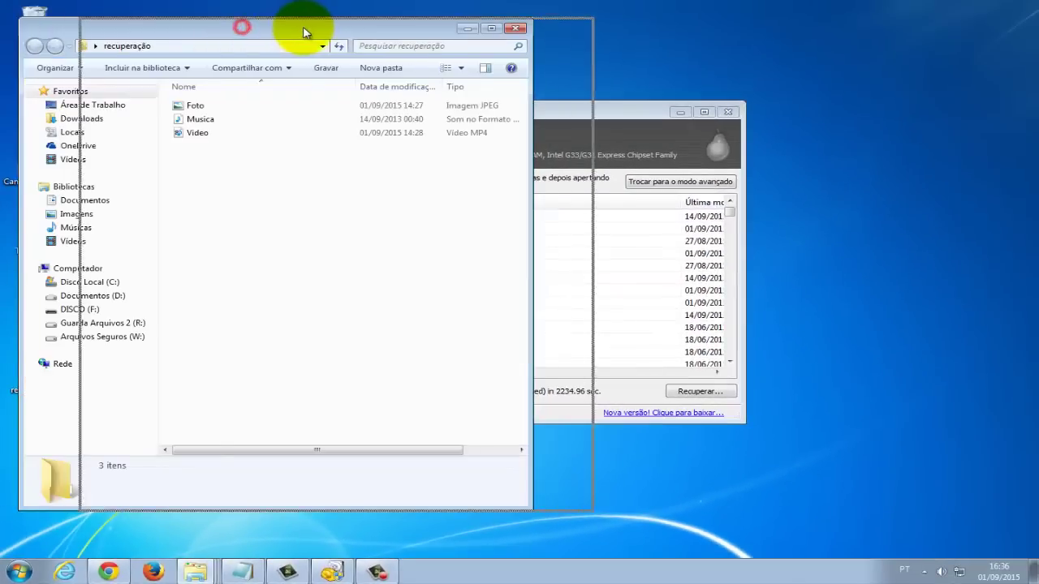
left_click_drag(305, 32, 305, 32)
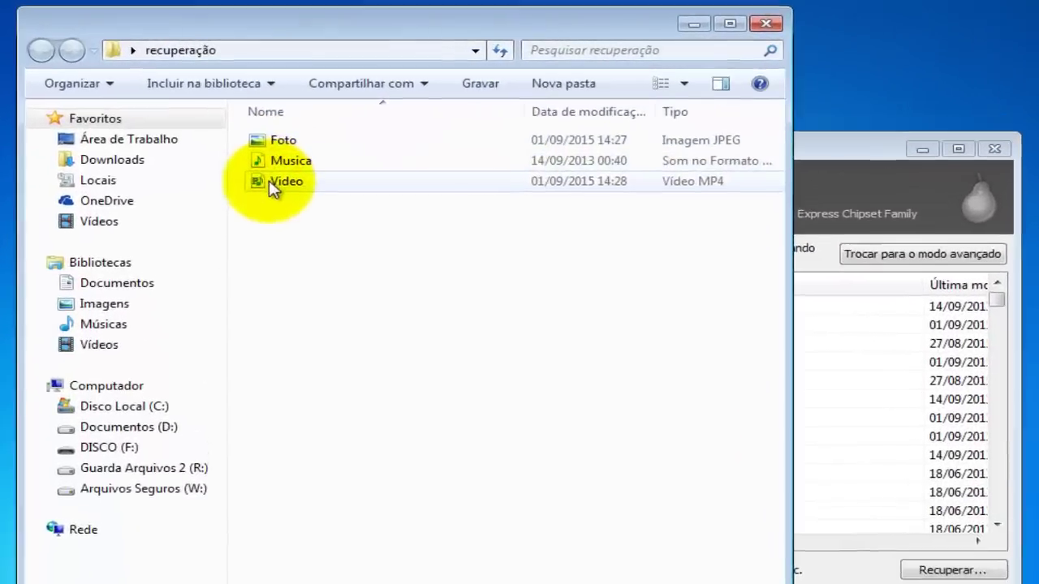
Compare the contents of DISCO (F:) with the recovered files in recuperação, and put the folder window away.
left_click(57, 447)
left_click(40, 50)
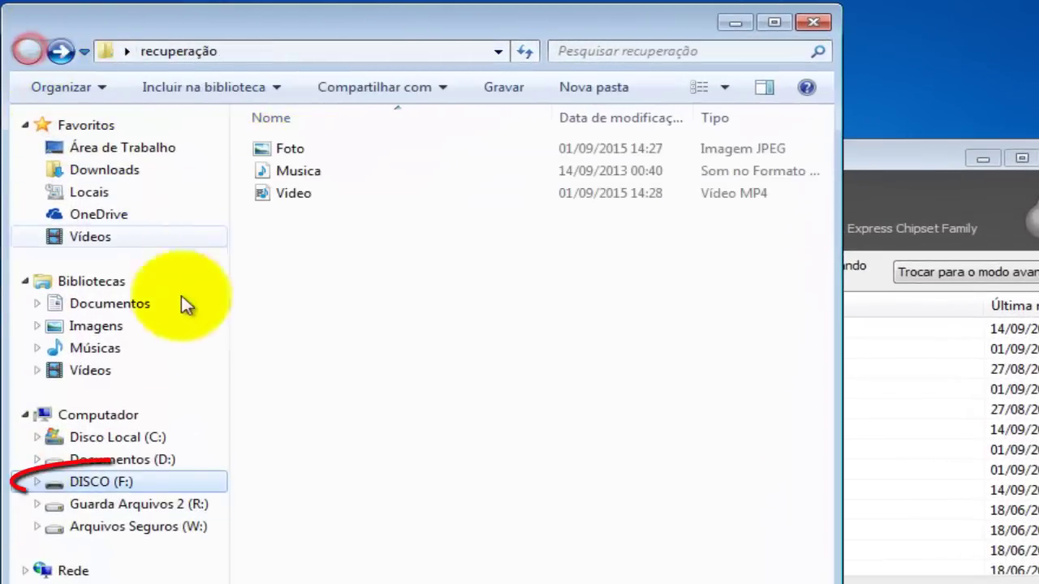
left_click(81, 482)
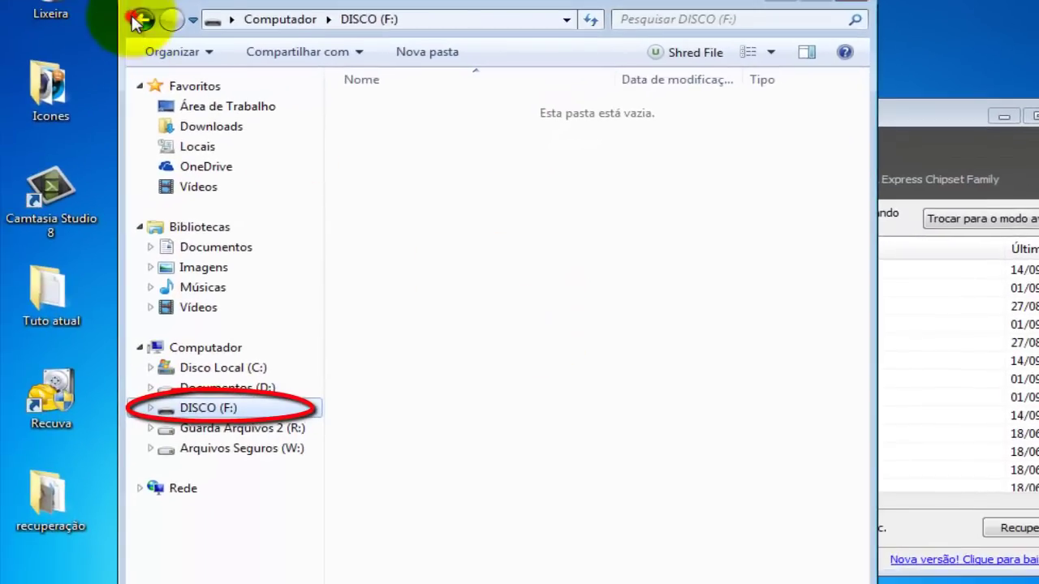
left_click(135, 21)
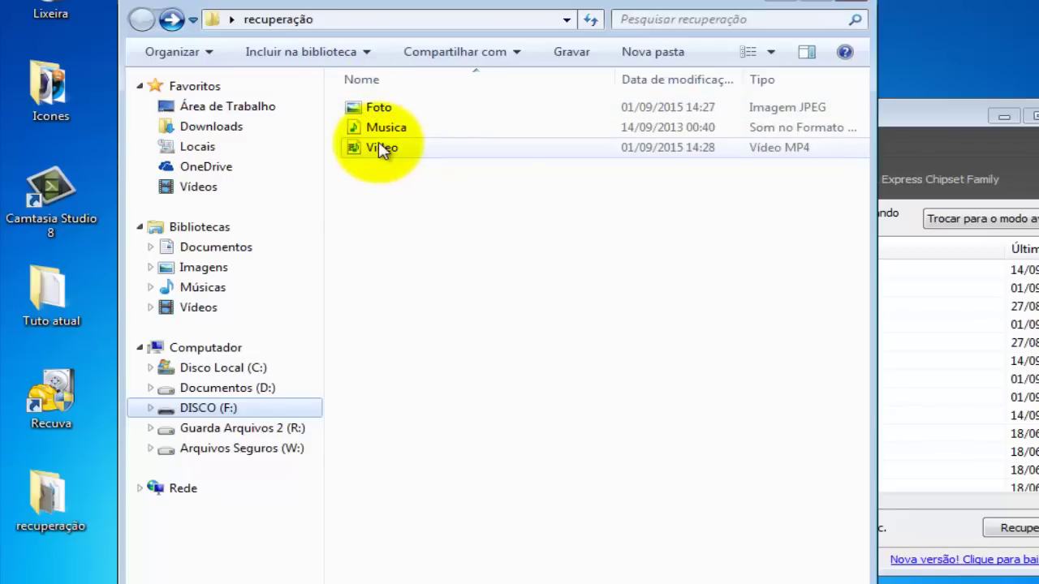
mouse_move(382, 151)
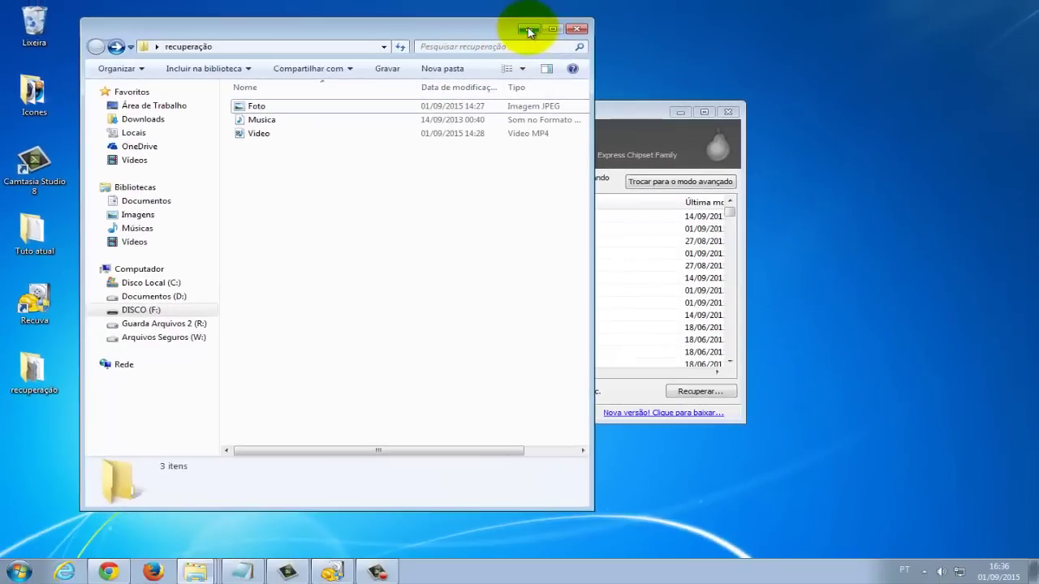
left_click(779, 1)
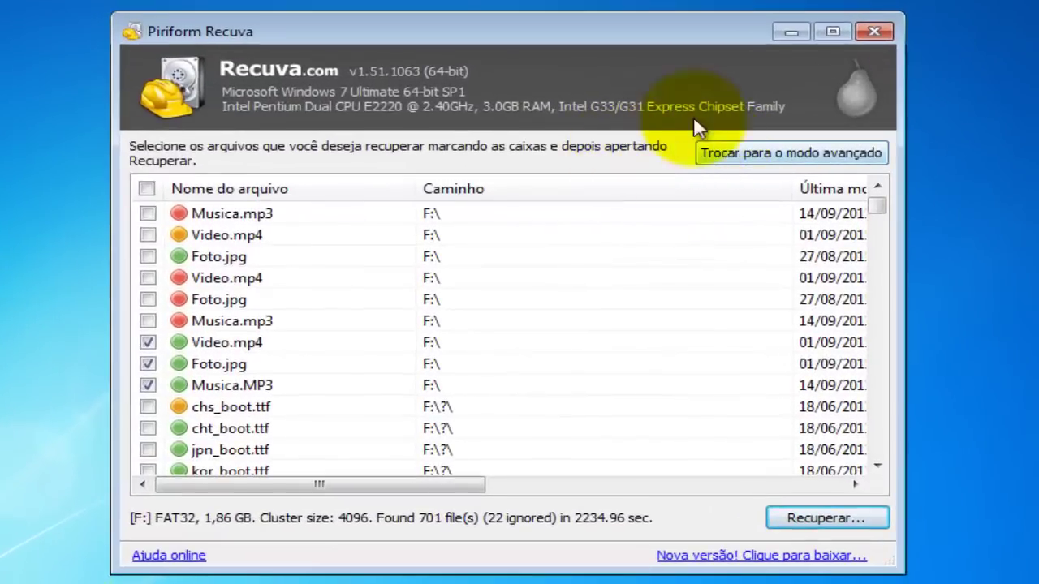
Switch Recuva to advanced mode and look through the available drives and the Verificar scan choices.
left_click(794, 154)
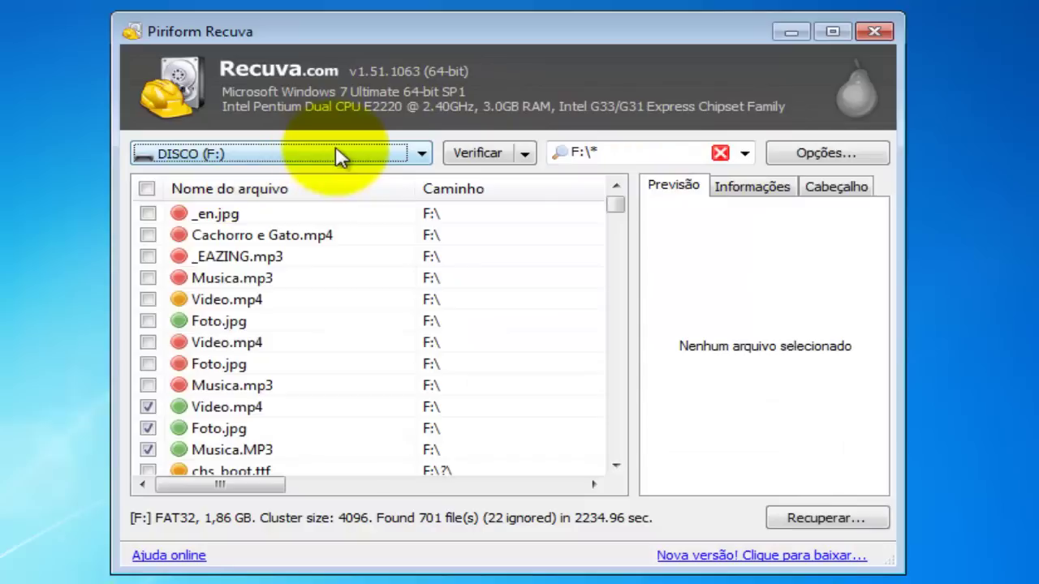
left_click(258, 156)
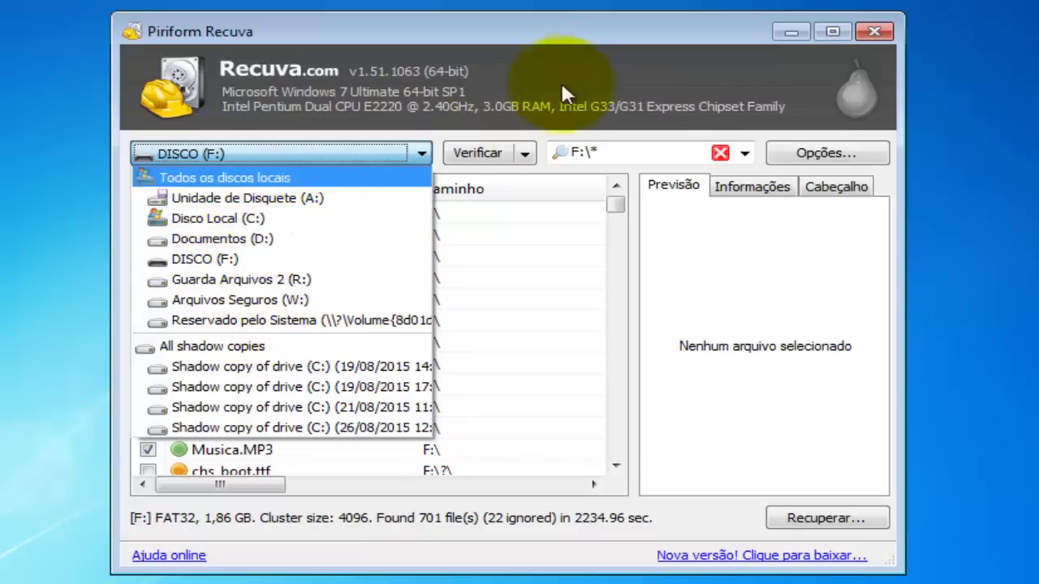
left_click(525, 153)
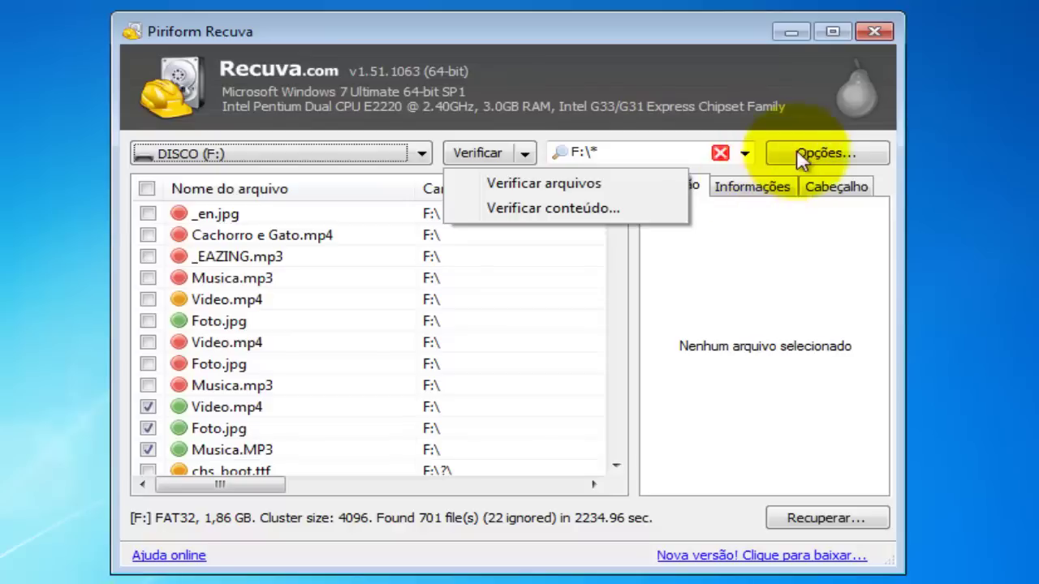
Launch the Recuva Assistente from the general options, view its file type choices, and cancel the wizard.
left_click(821, 159)
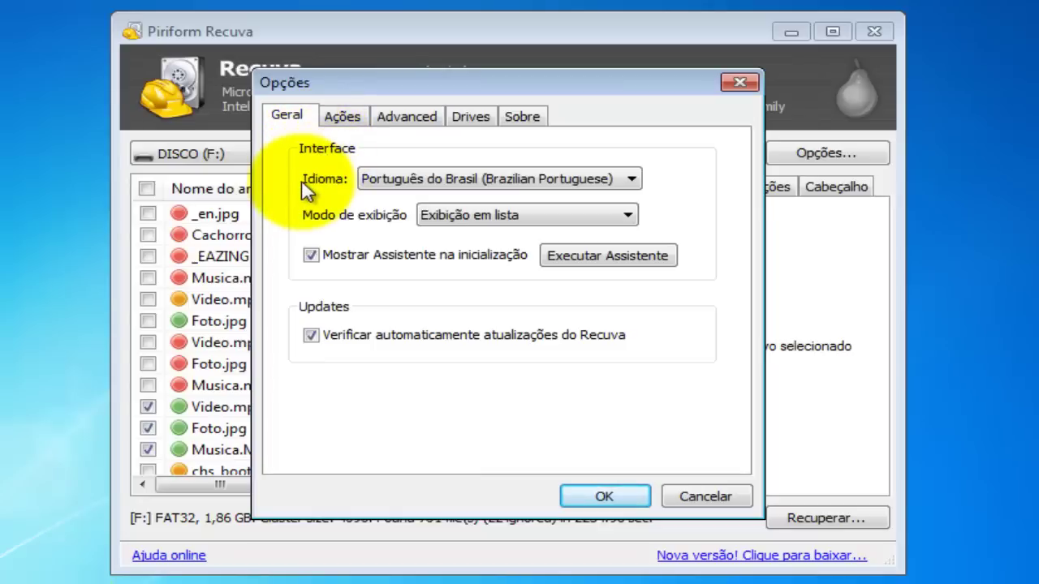
left_click(573, 258)
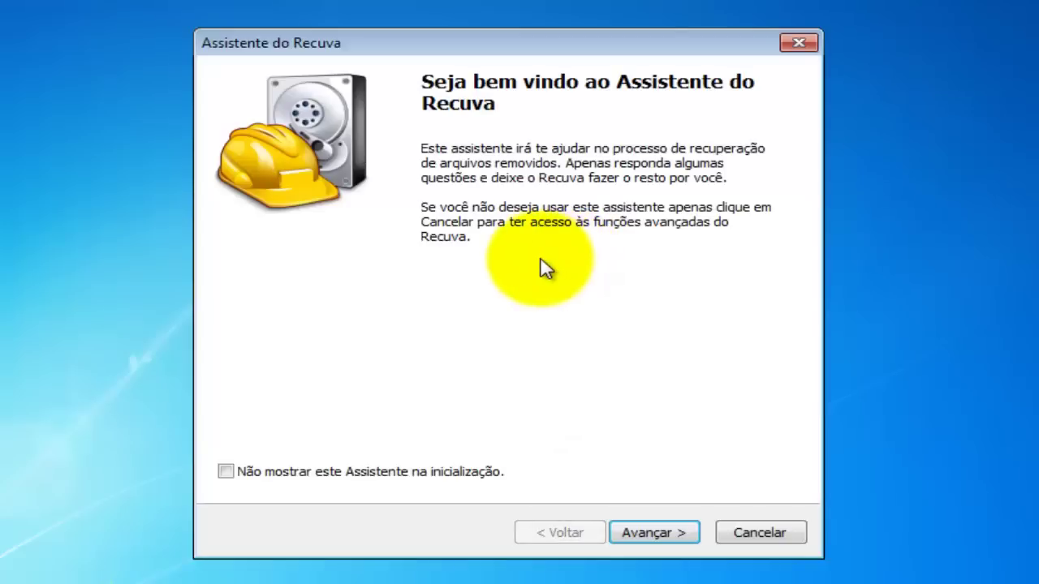
left_click(652, 531)
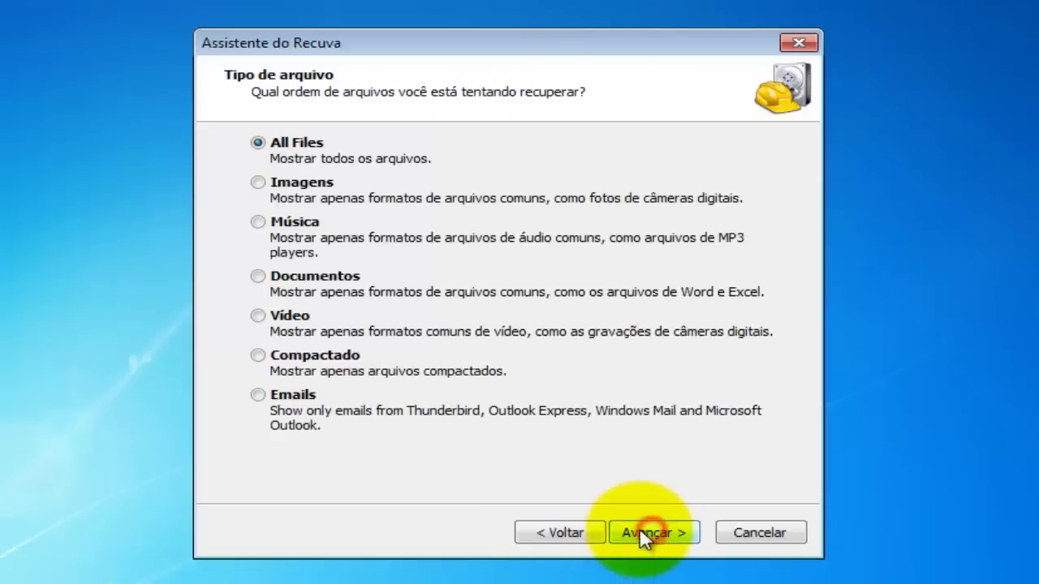
left_click(760, 533)
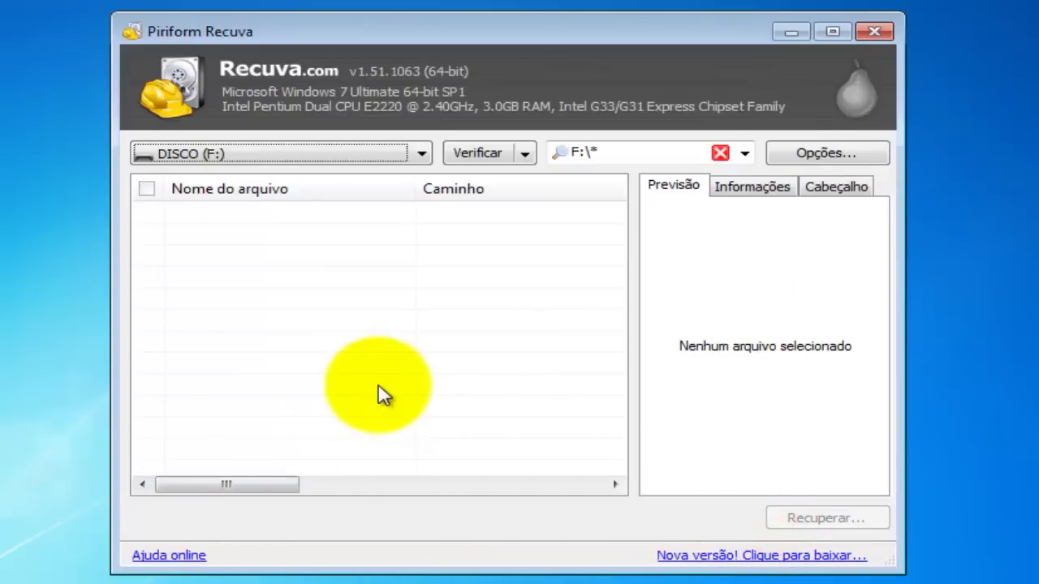
View the Sobre information in Opções and the Pro upgrade registration form, cancel the registration, and close the options.
left_click(826, 155)
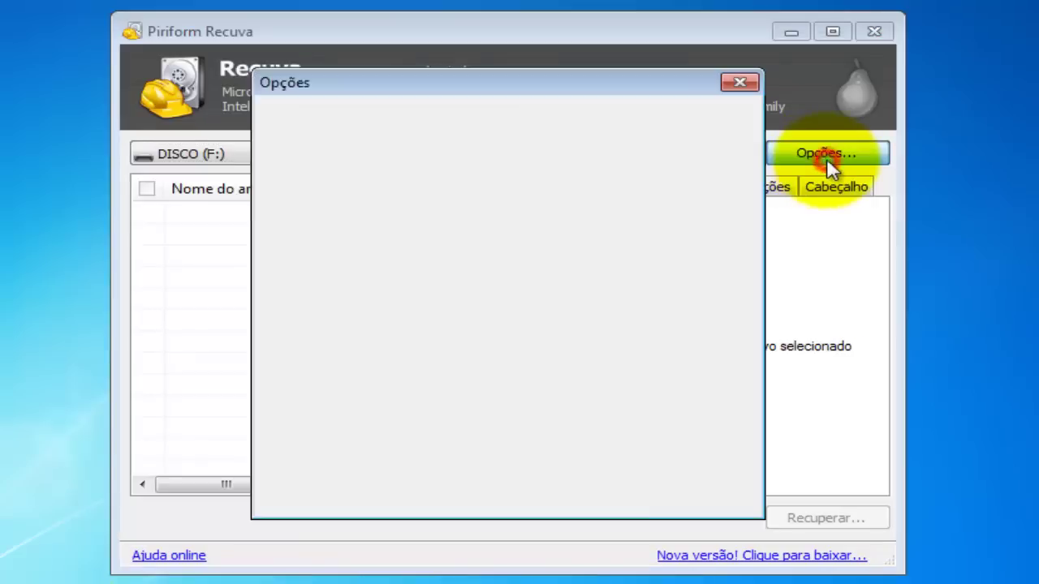
left_click(505, 116)
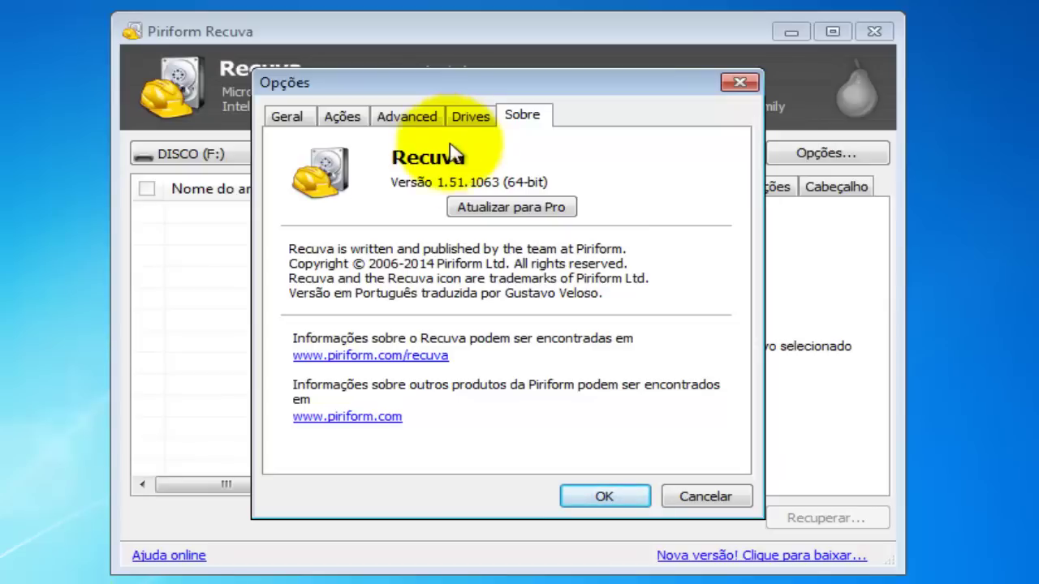
left_click(475, 208)
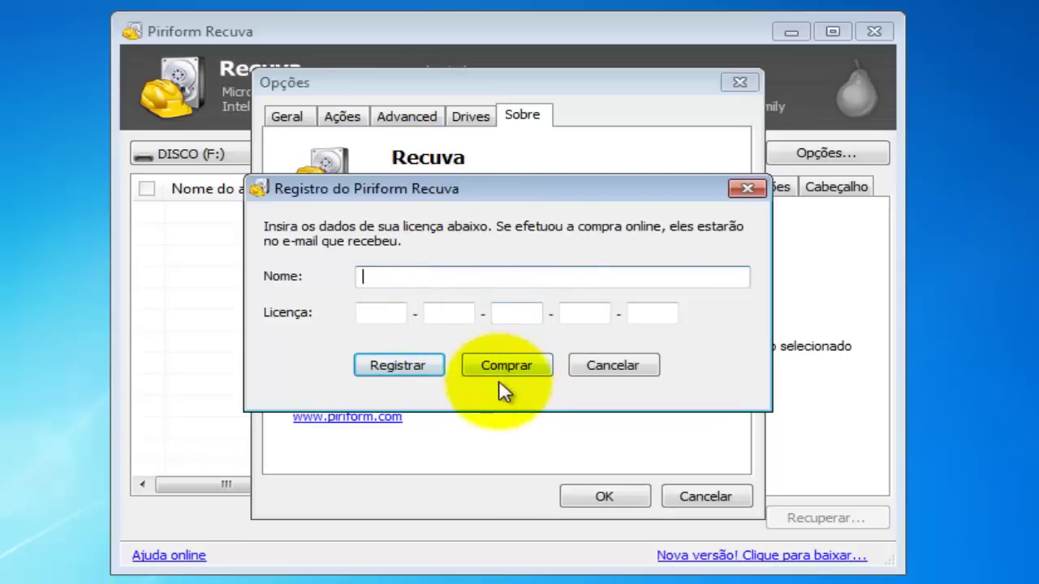
left_click(609, 369)
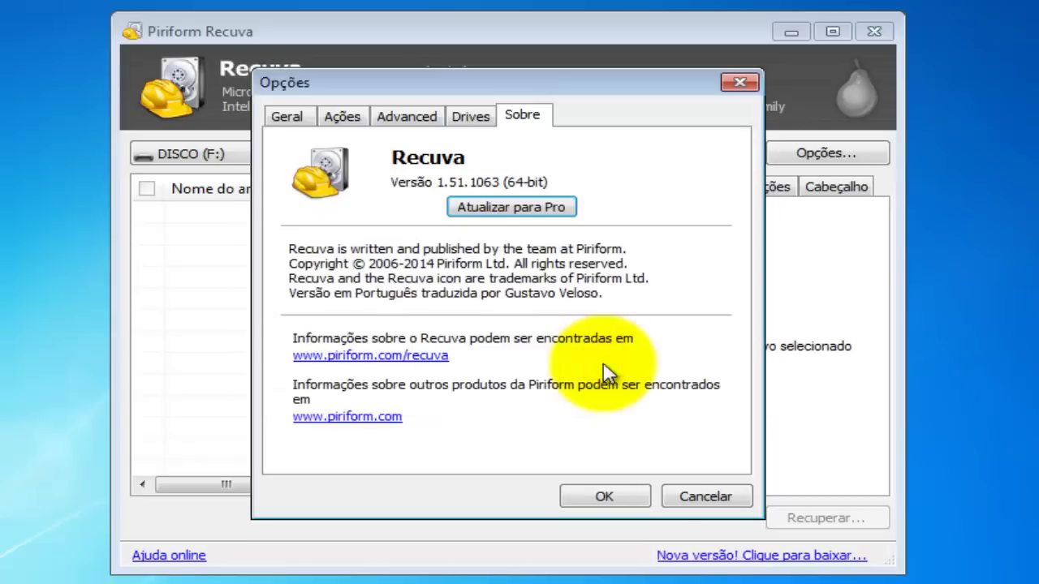
left_click(609, 500)
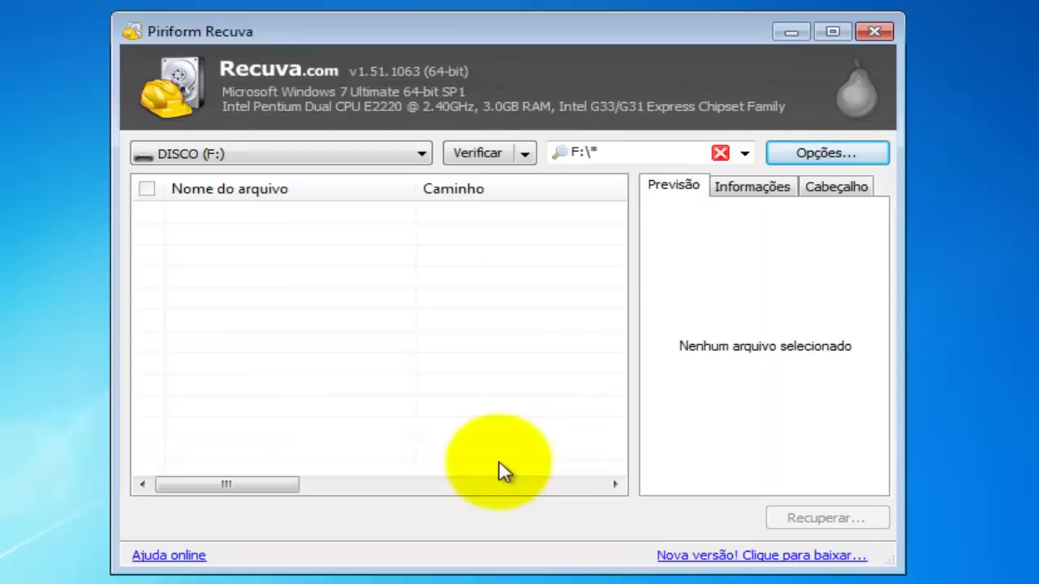